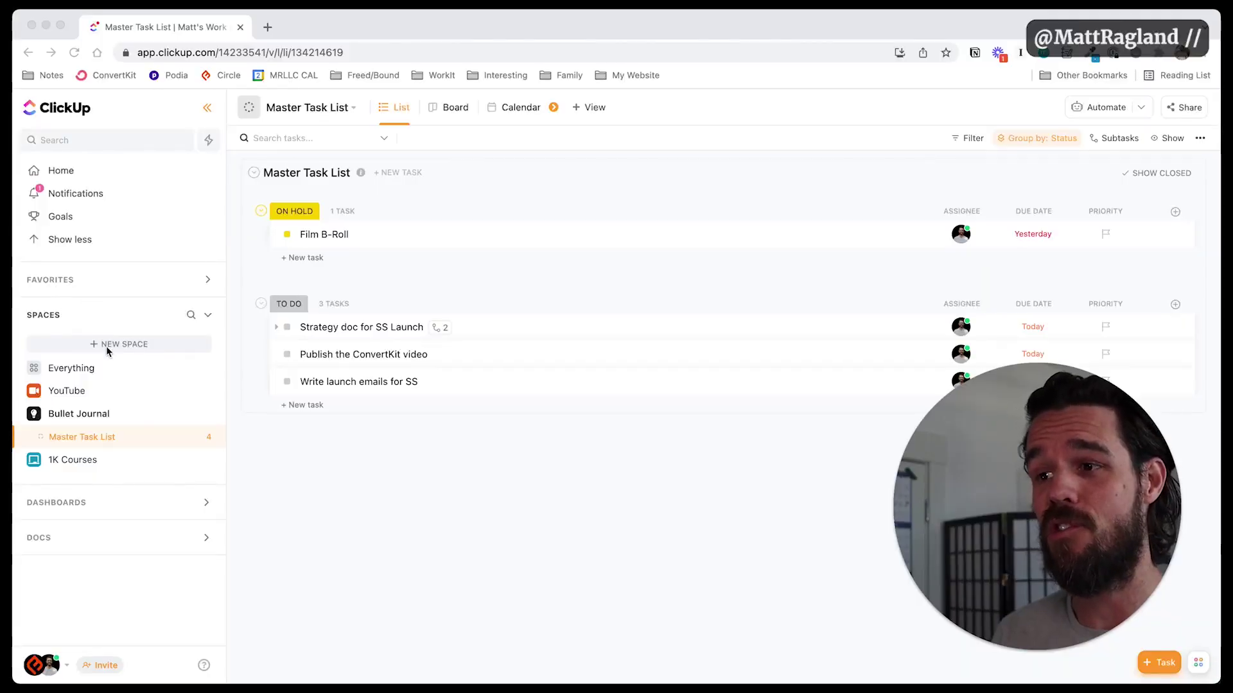
Begin creating a new space, enter a name, then cancel without creating it
{"action": "left_click", "coordinate": [106, 346]}
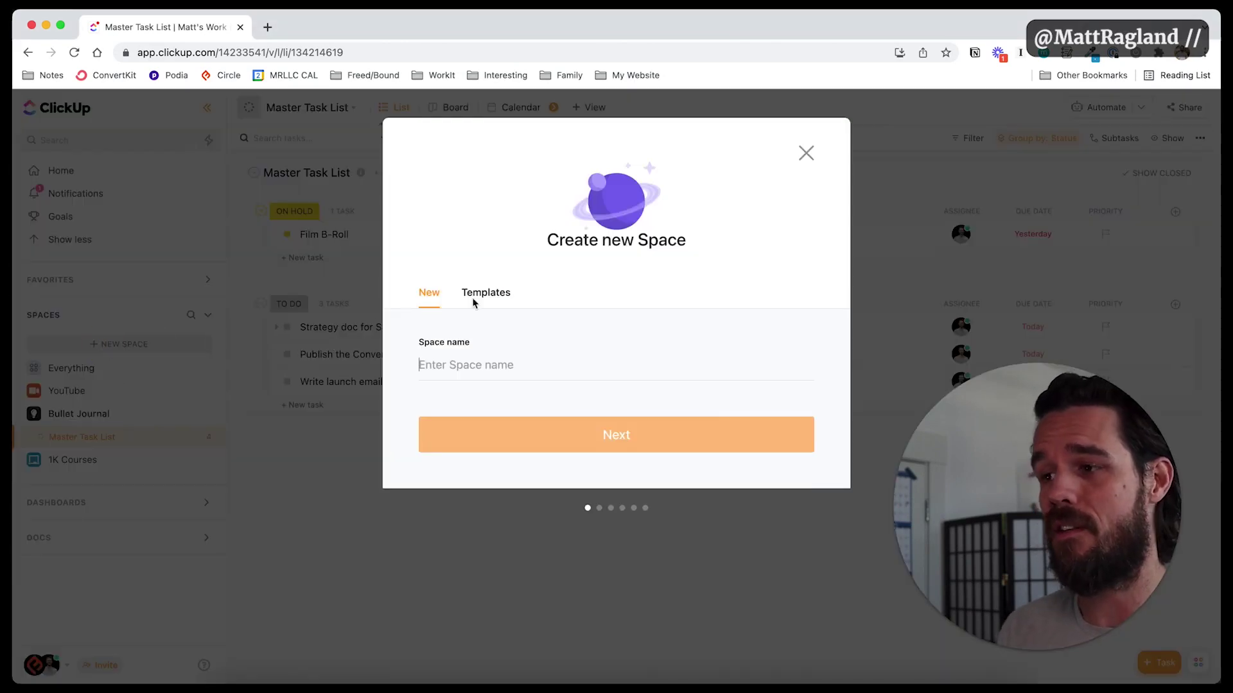
{"action": "type", "text": "Fol"}
{"action": "key", "text": "BackSpace"}
{"action": "key", "text": "BackSpace"}
{"action": "key", "text": "BackSpace"}
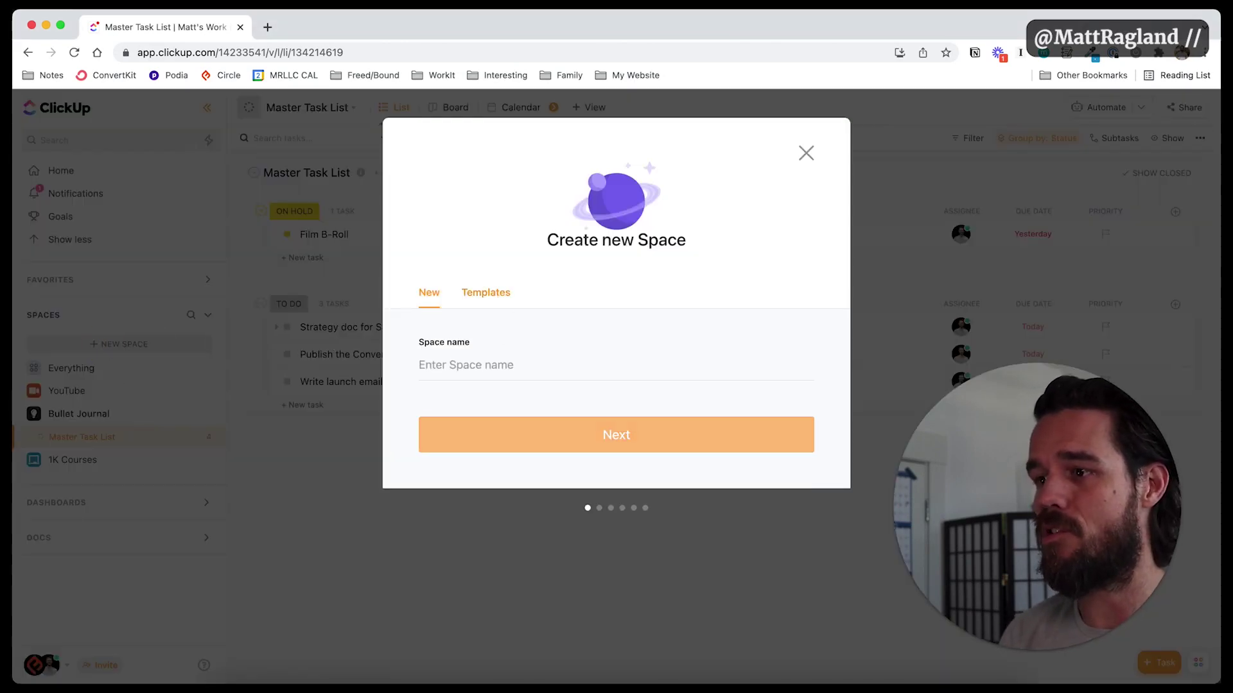
{"action": "type", "text": "Bullet Journal"}
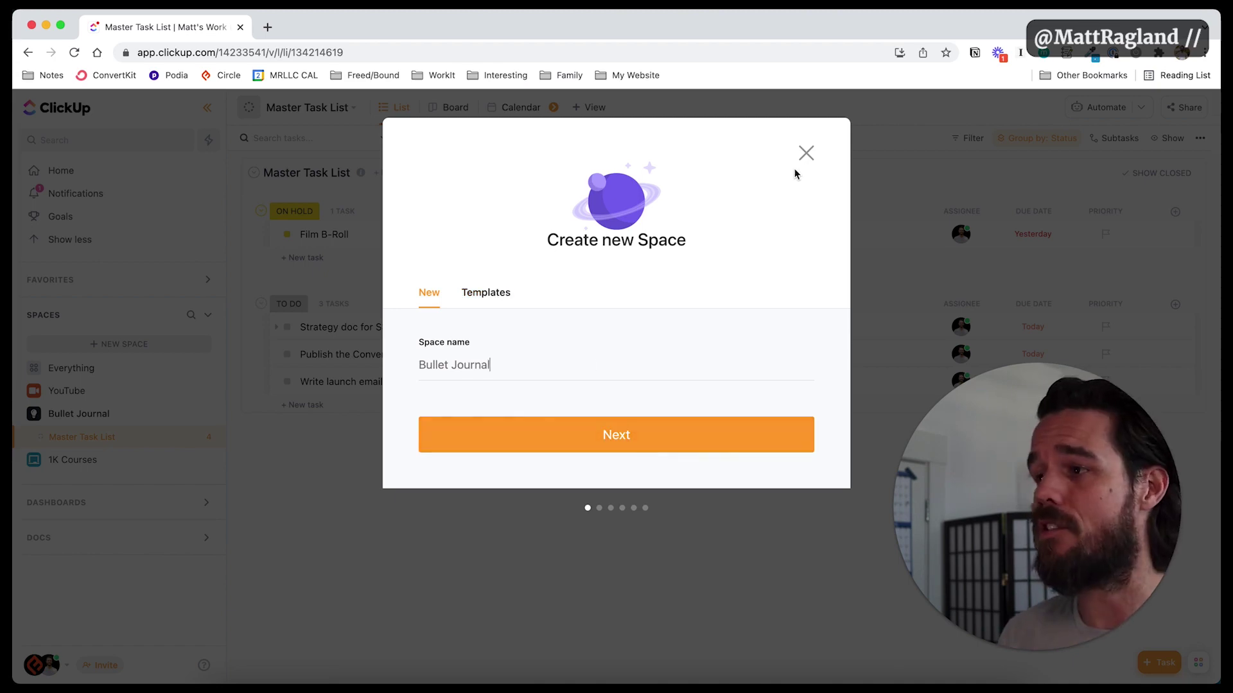
{"action": "left_click", "coordinate": [811, 151]}
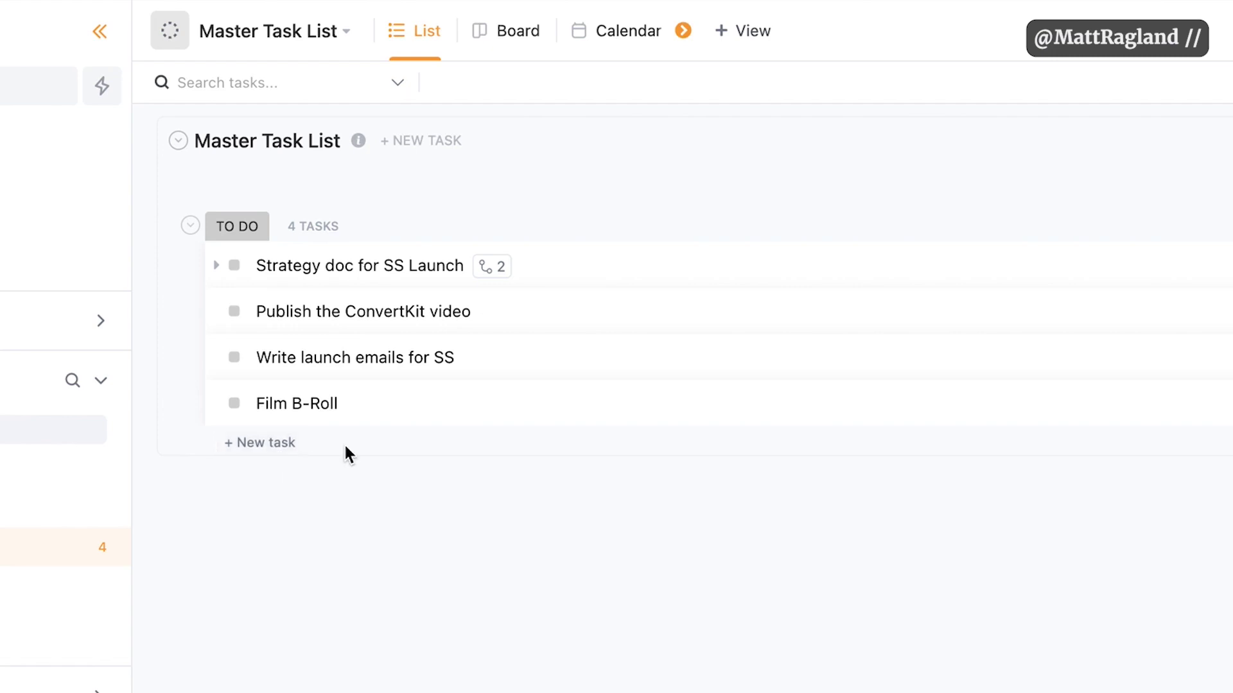
Create the task 'Write a proposal for JW' through the full new-task form
{"action": "left_click", "coordinate": [242, 443]}
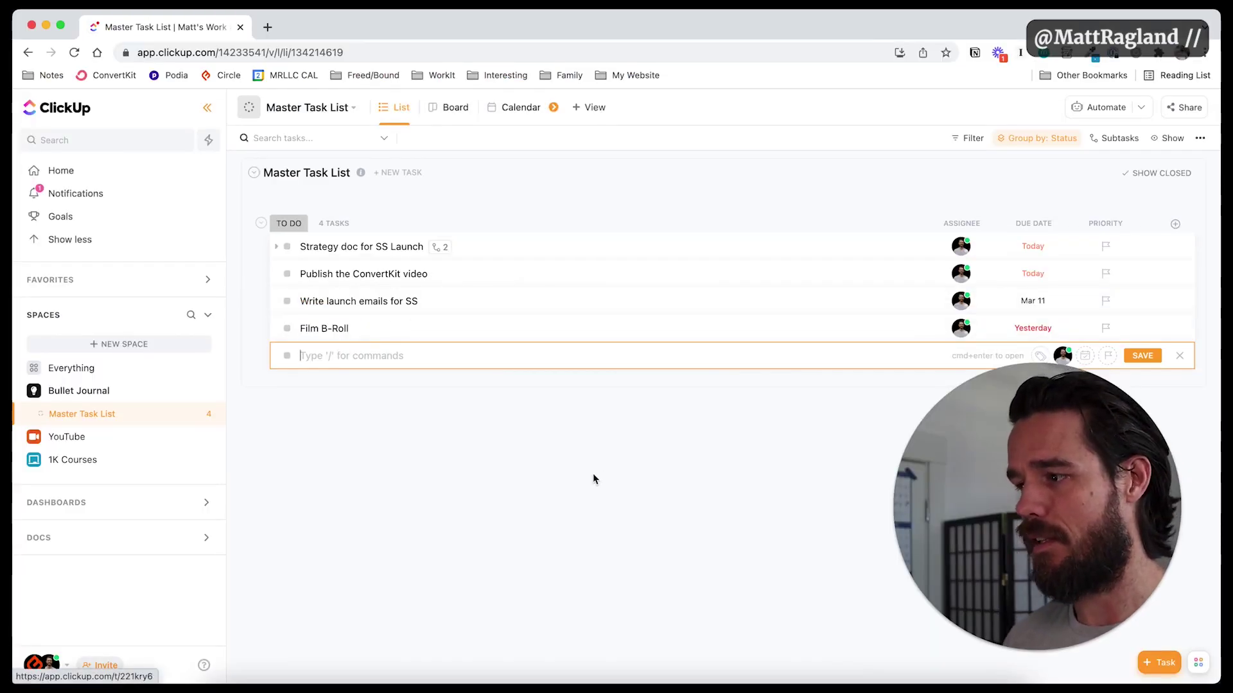
{"action": "left_click", "coordinate": [568, 481]}
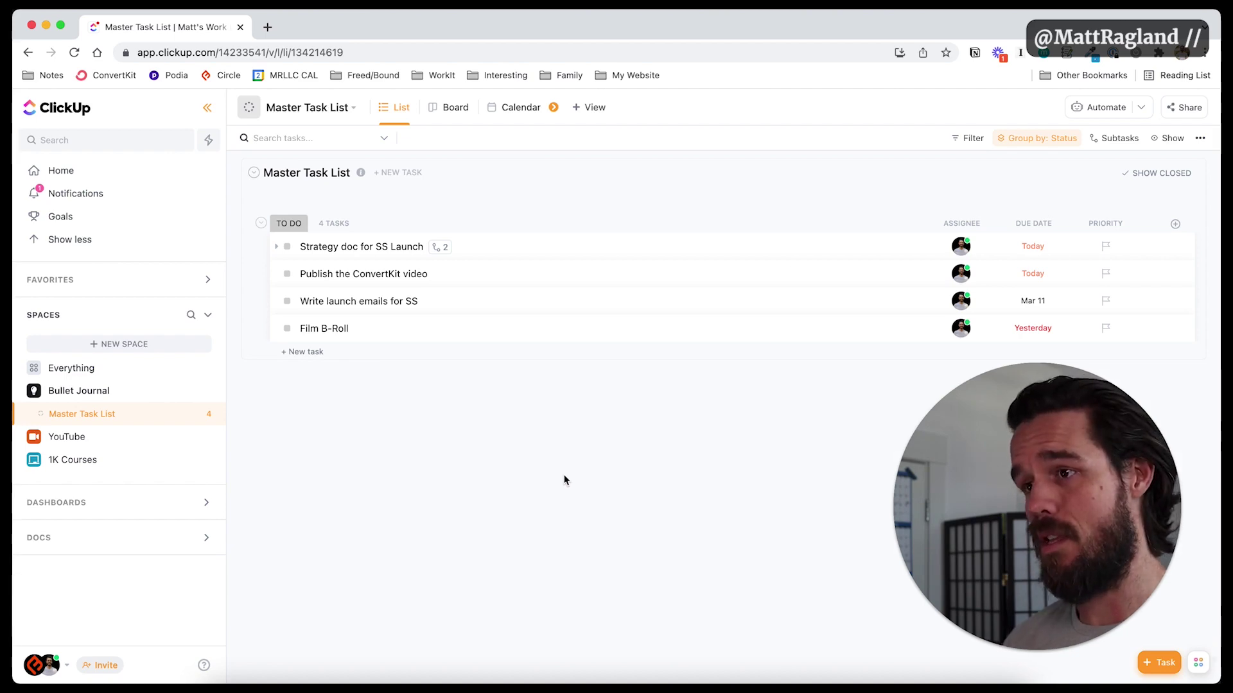
{"action": "key", "text": "t"}
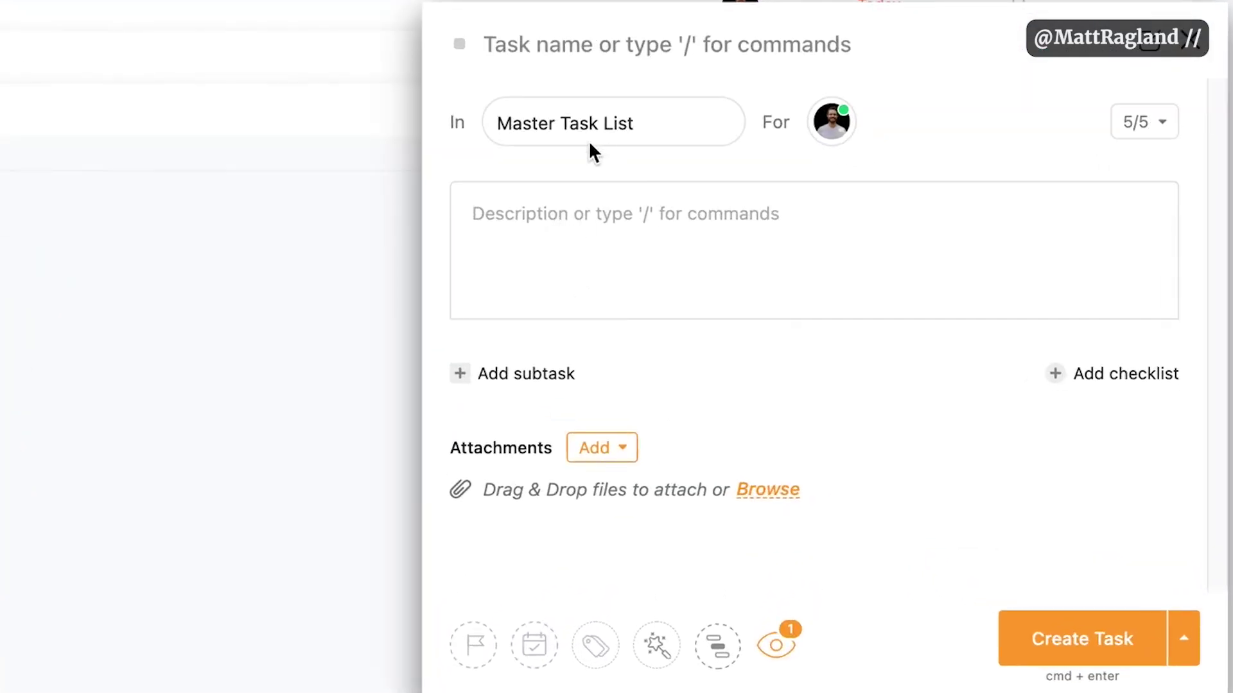
{"action": "left_click", "coordinate": [586, 235]}
{"action": "left_click", "coordinate": [610, 50]}
{"action": "type", "text": "Wri"}
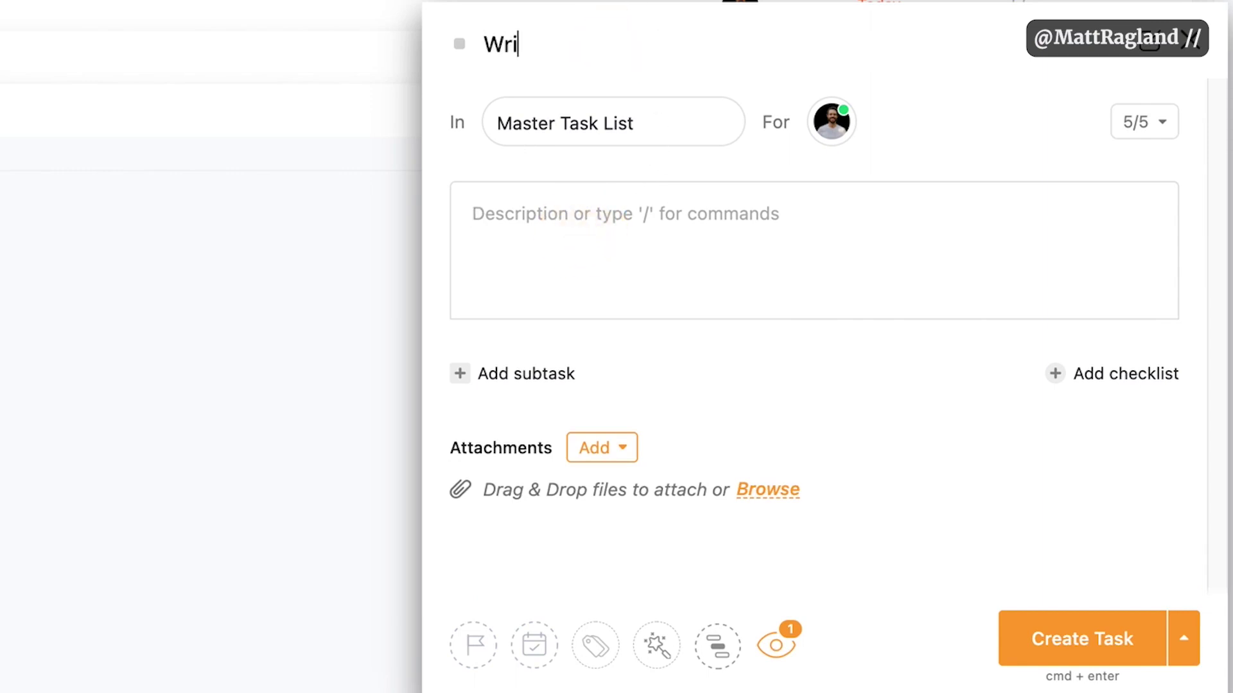
{"action": "type", "text": "te a propos"}
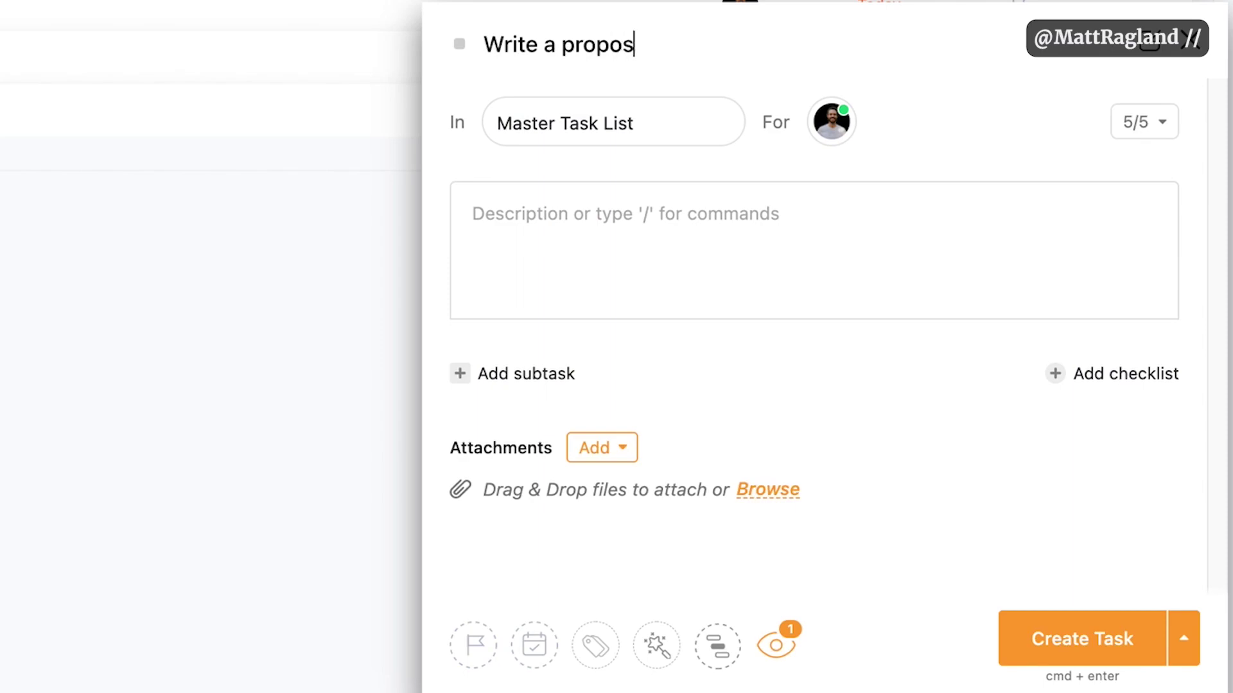
{"action": "type", "text": "al for JW"}
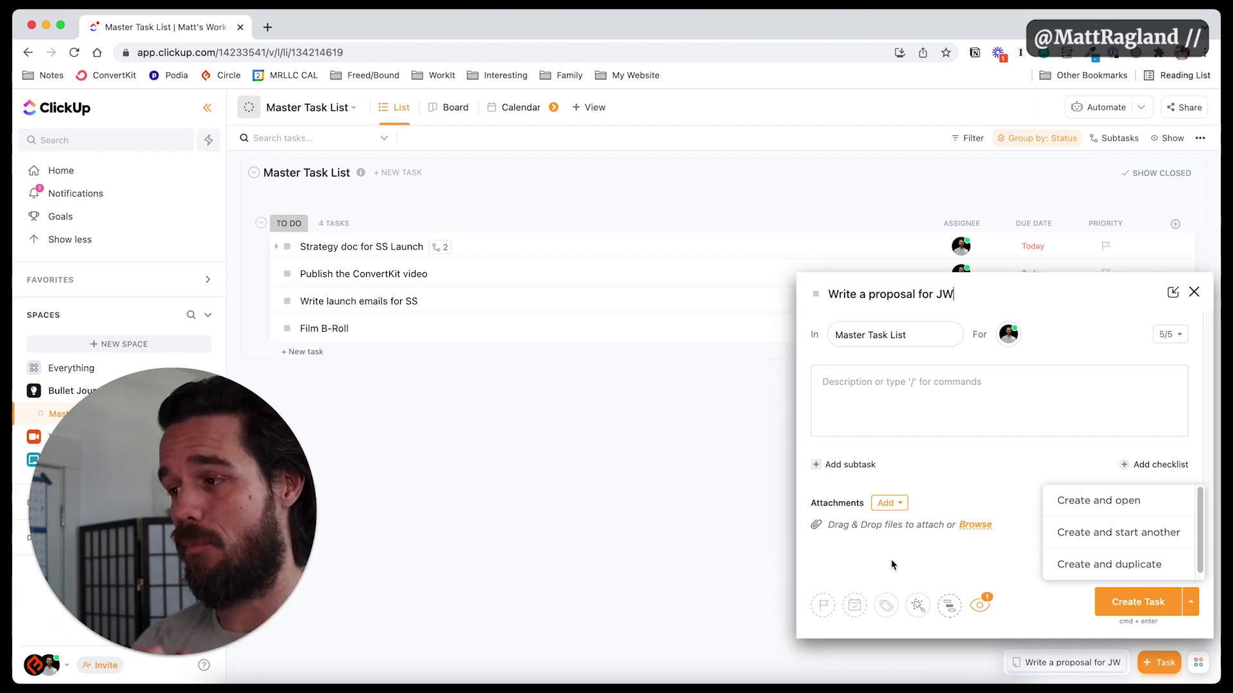
{"action": "left_click", "coordinate": [1131, 611]}
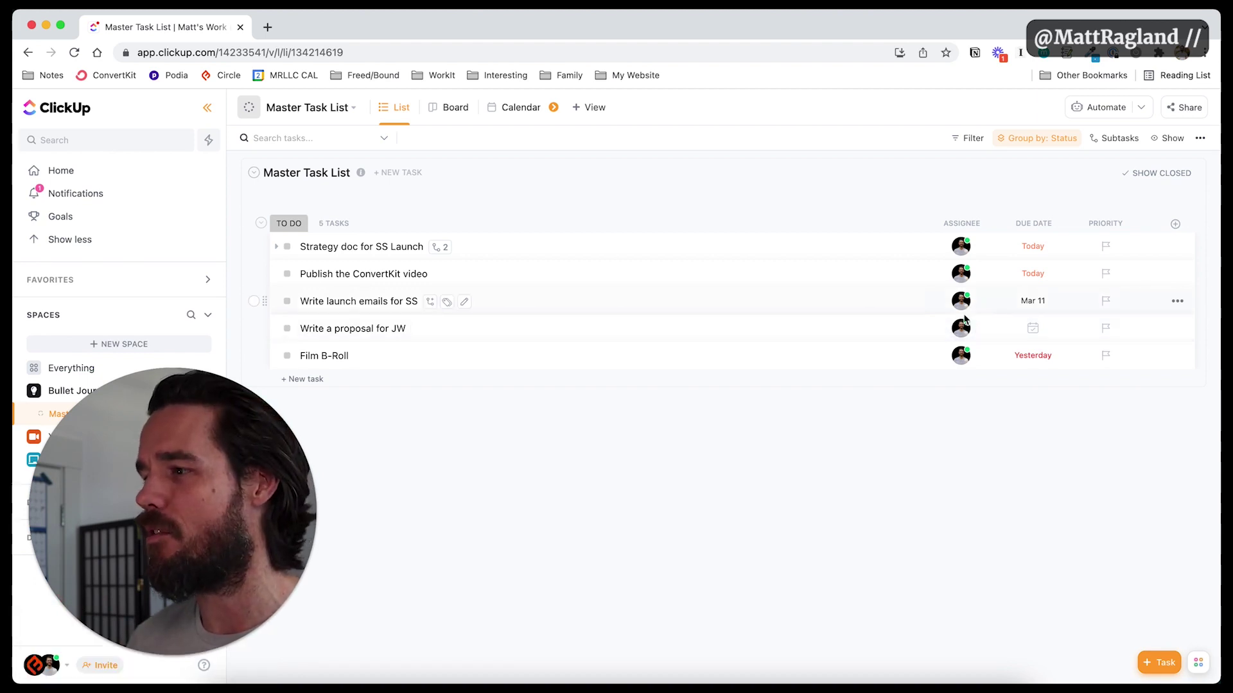
Add placeholder tasks Task 1 and Task 2 under To Do and begin typing Task 3
{"action": "left_click", "coordinate": [960, 329]}
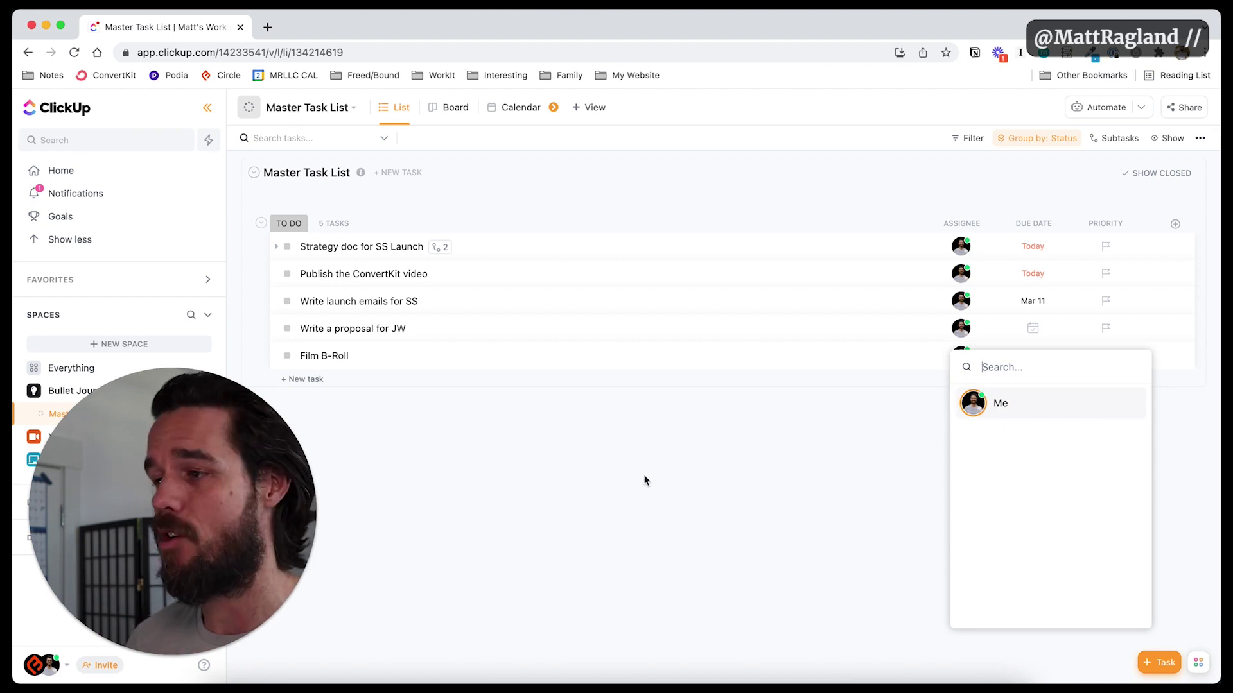
{"action": "left_click", "coordinate": [804, 468]}
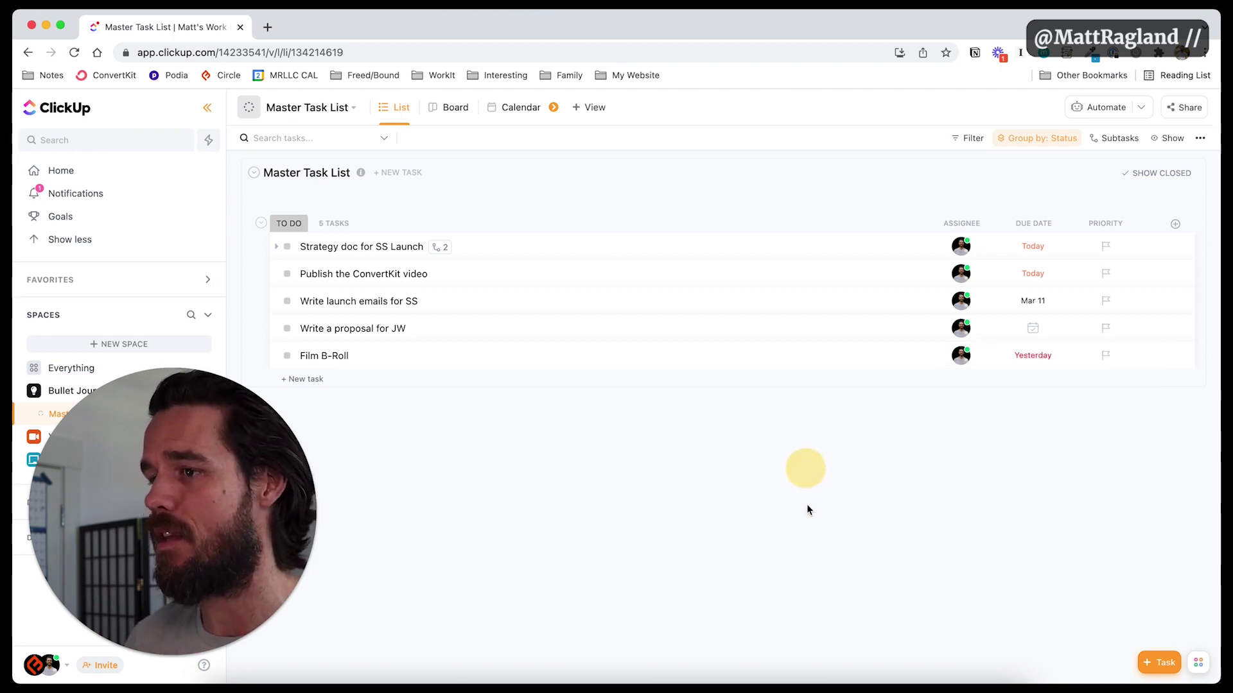
{"action": "left_click", "coordinate": [299, 379]}
{"action": "type", "text": "Ta"}
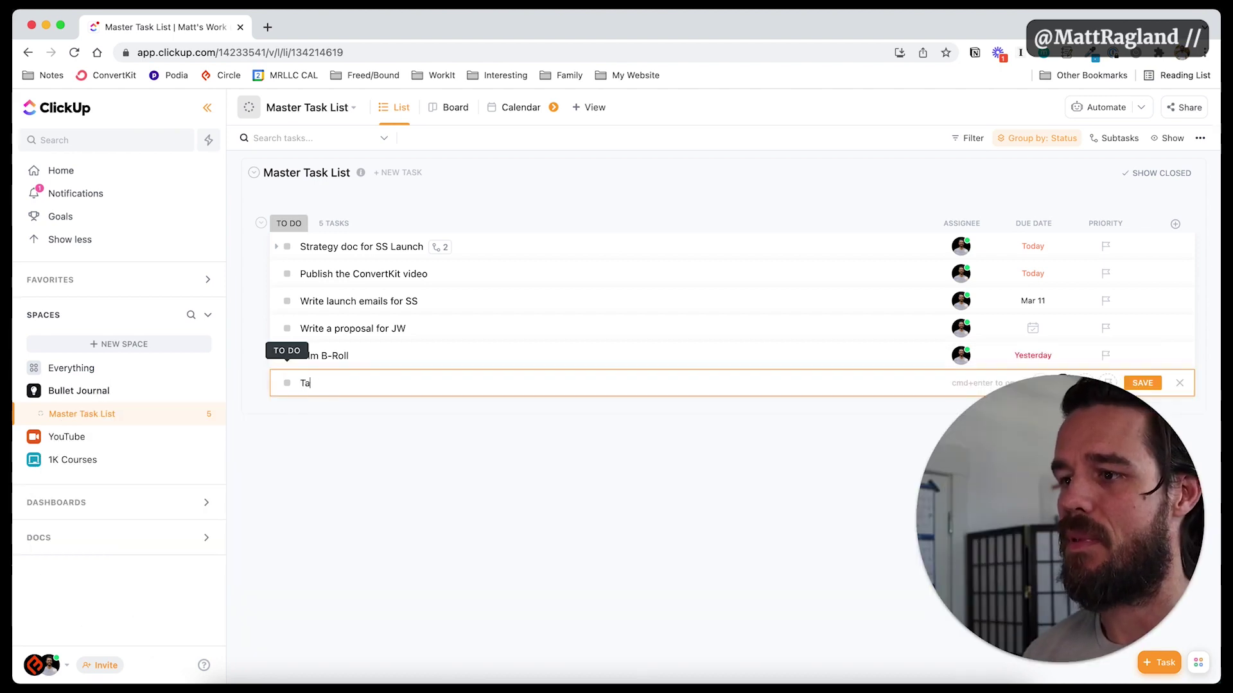
{"action": "type", "text": "sk 12"}
{"action": "key", "text": "Return"}
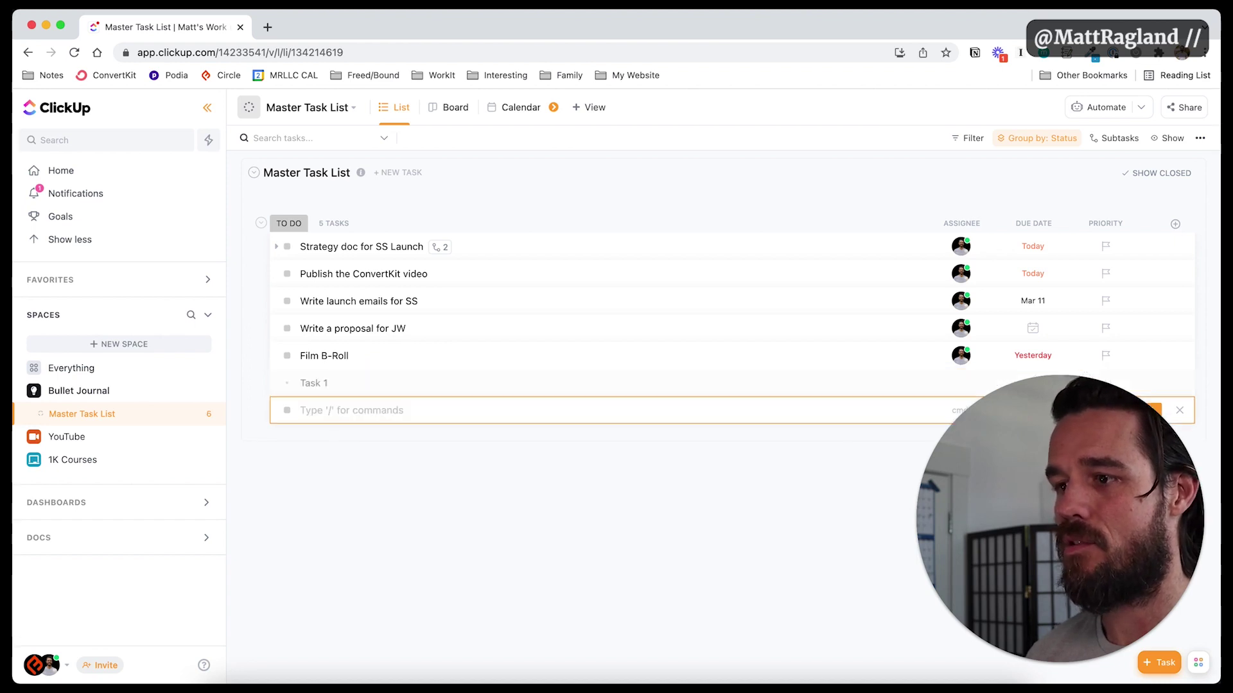
{"action": "type", "text": "Task 2"}
{"action": "key", "text": "Return"}
{"action": "type", "text": "Task "}
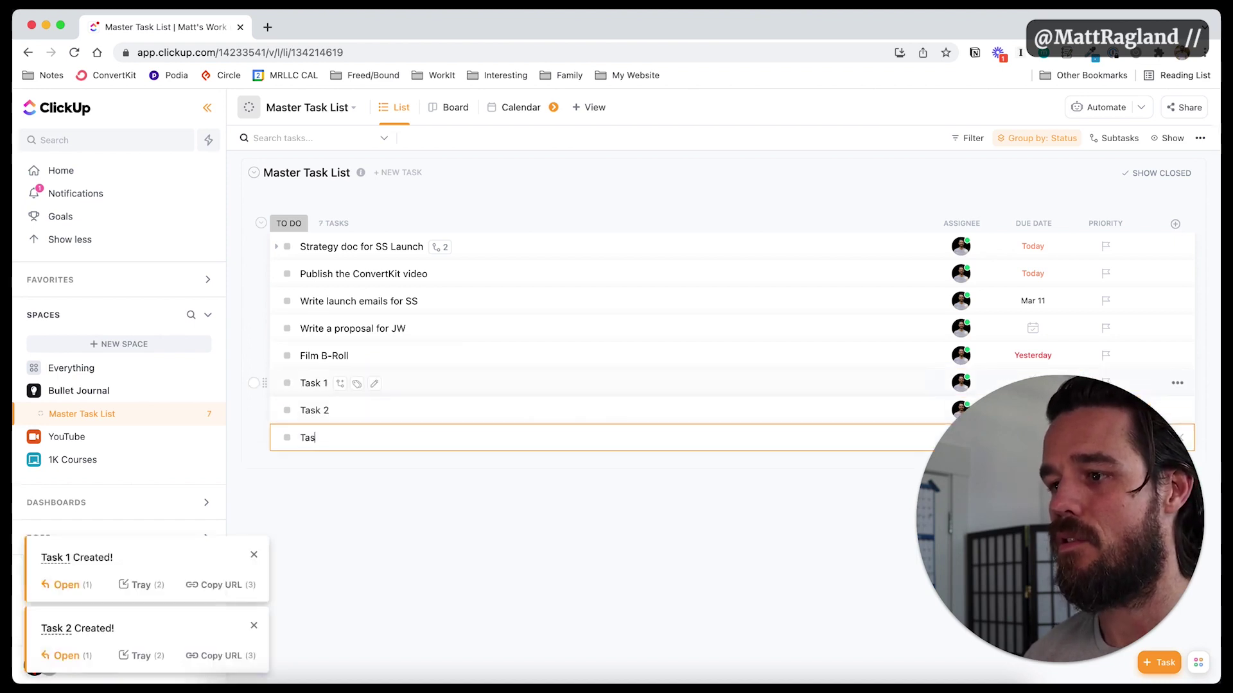
{"action": "type", "text": "3"}
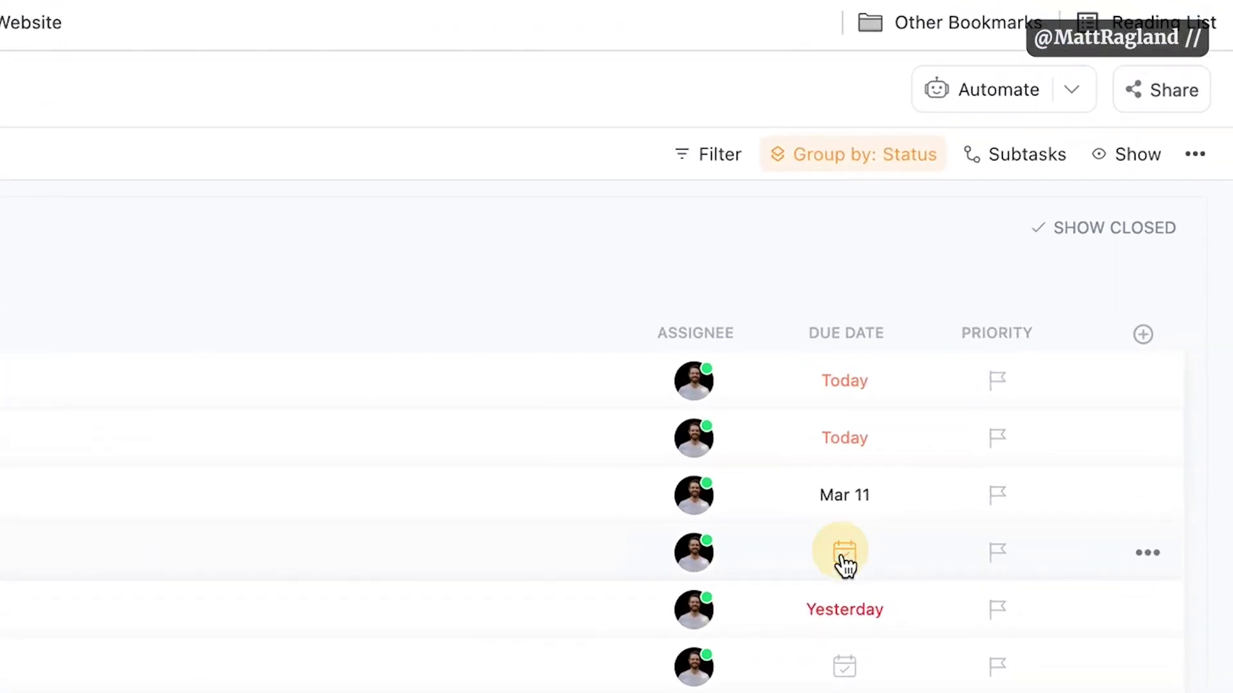
Set the due date of Write a proposal for JW to Friday, March 4
{"action": "left_click", "coordinate": [845, 553]}
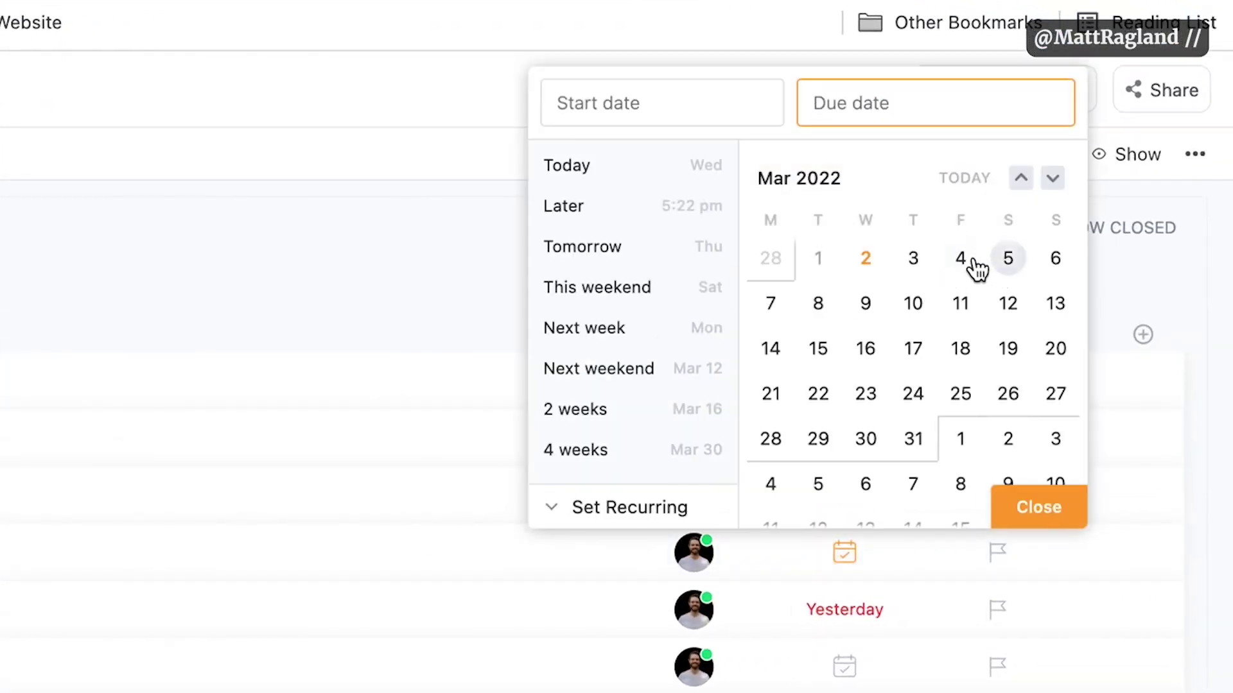
{"action": "left_click", "coordinate": [975, 264]}
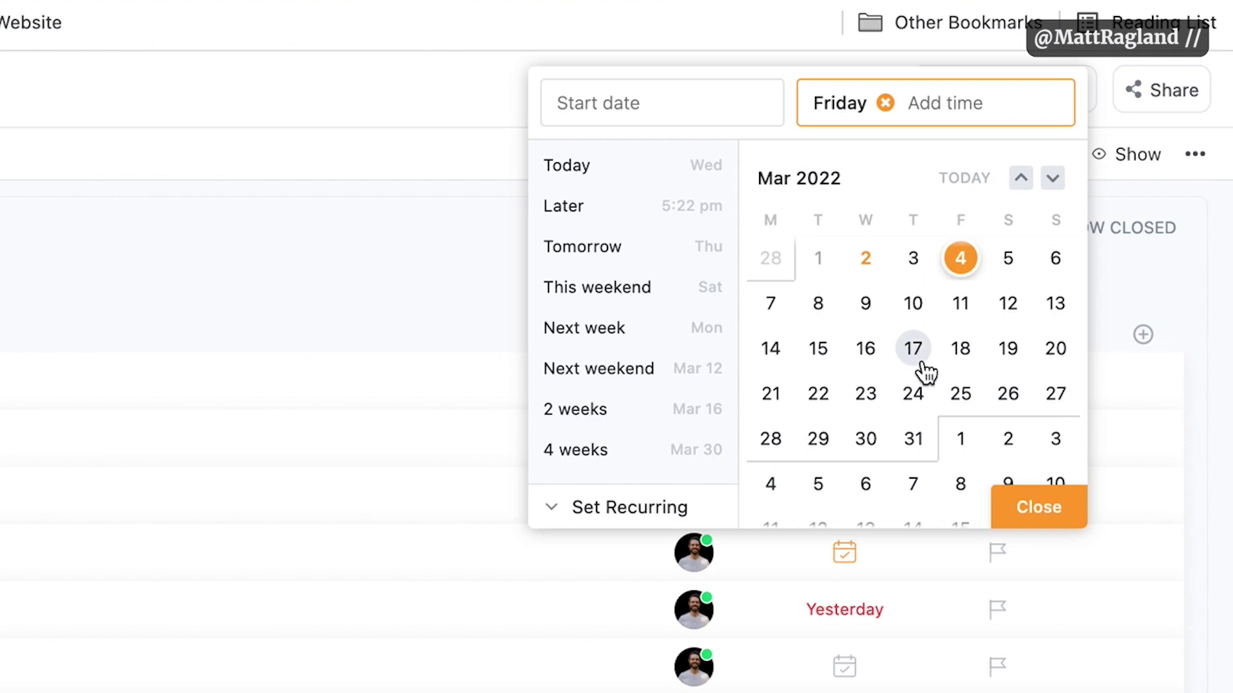
{"action": "left_click", "coordinate": [1056, 512]}
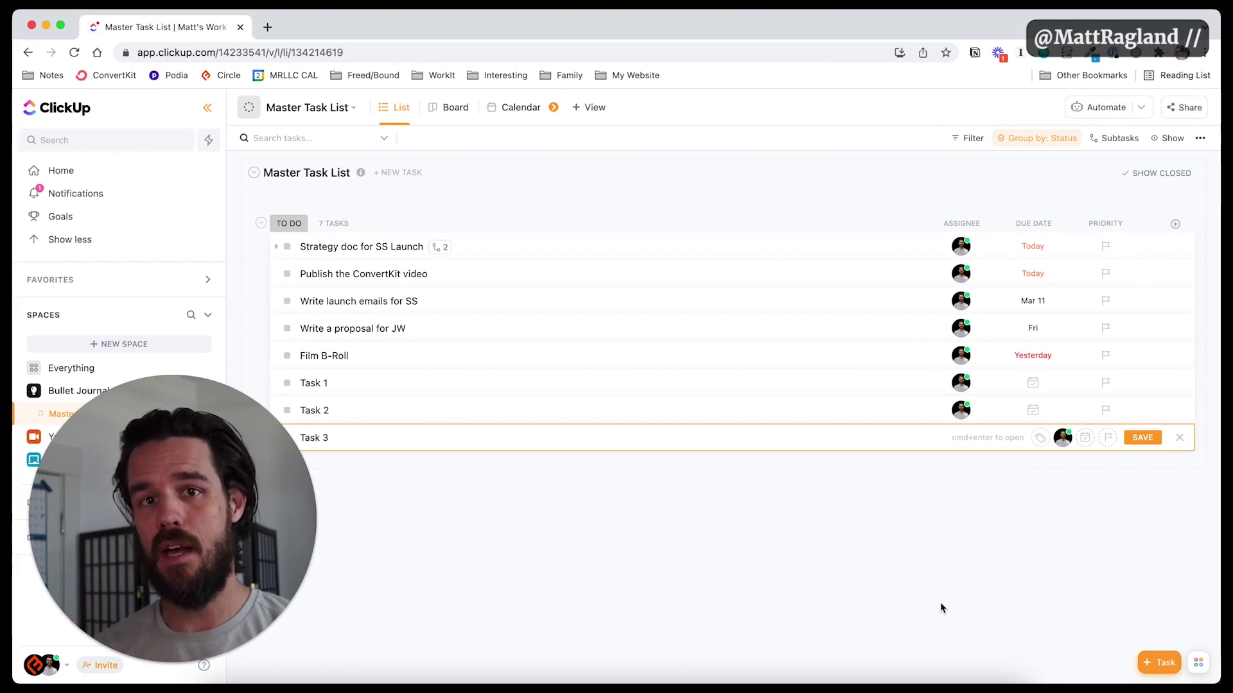
{"action": "left_click", "coordinate": [895, 564]}
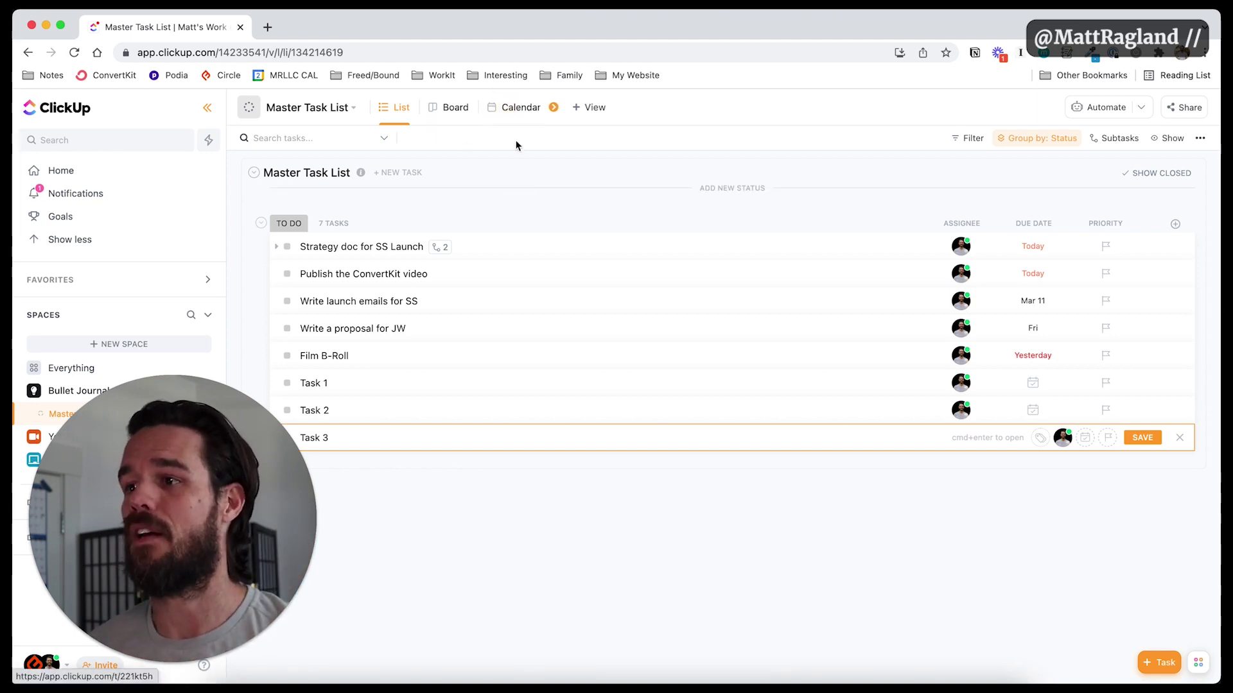
In the month calendar, set Write a proposal for JW's start date to today
{"action": "left_click", "coordinate": [516, 114]}
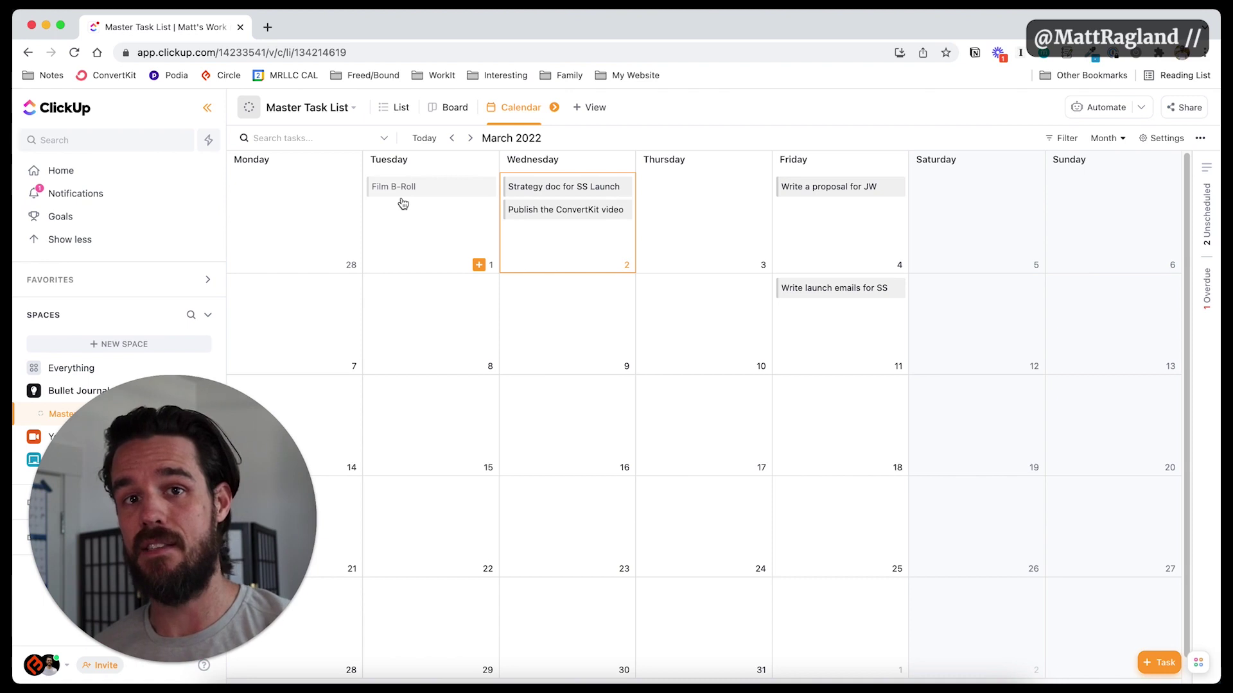
{"action": "left_click", "coordinate": [814, 191]}
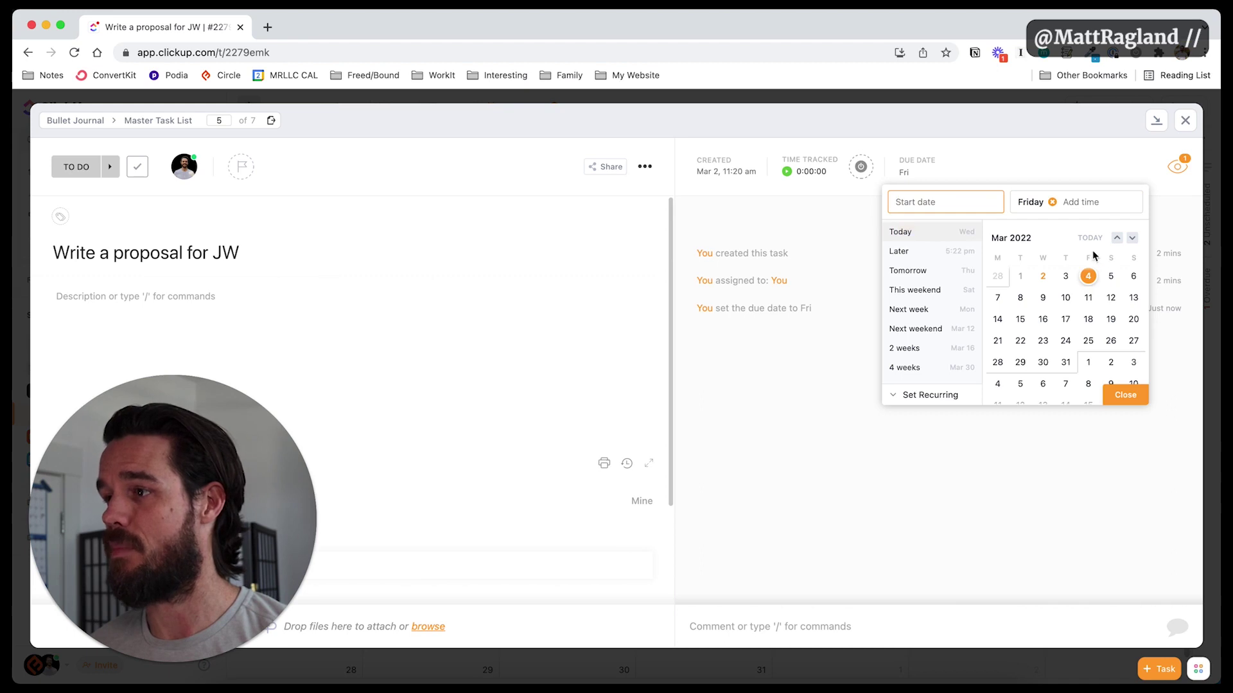
{"action": "left_click", "coordinate": [925, 232]}
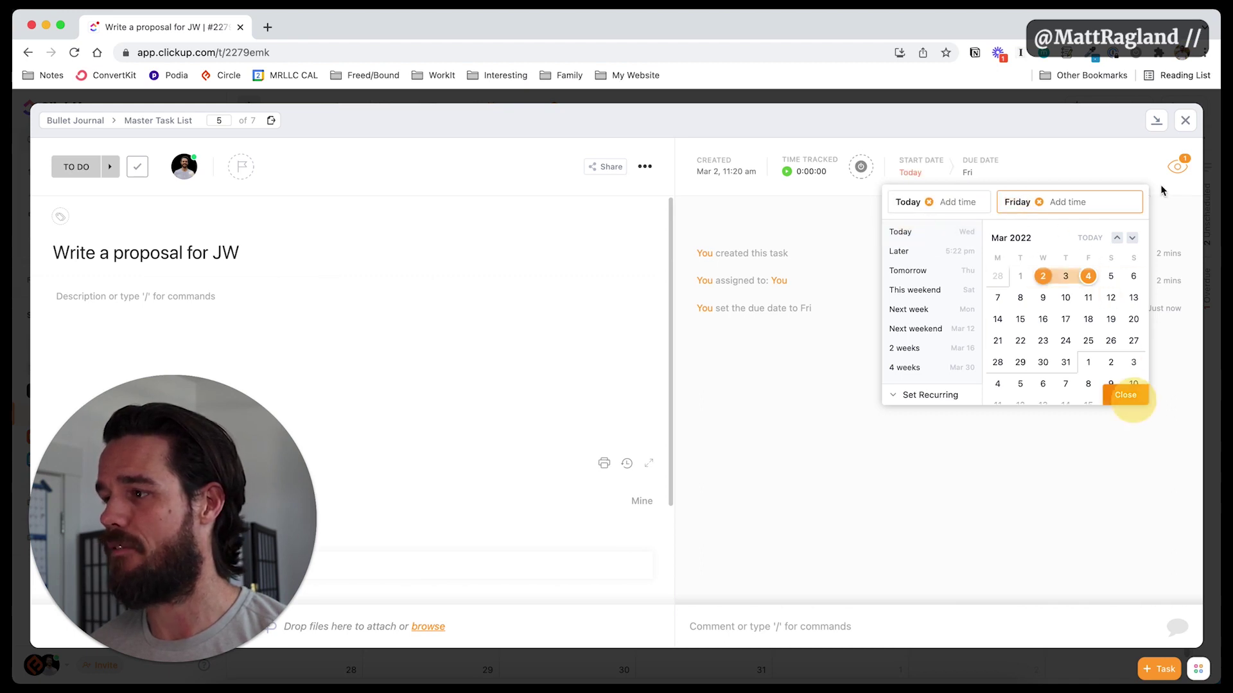
{"action": "left_click", "coordinate": [1185, 121]}
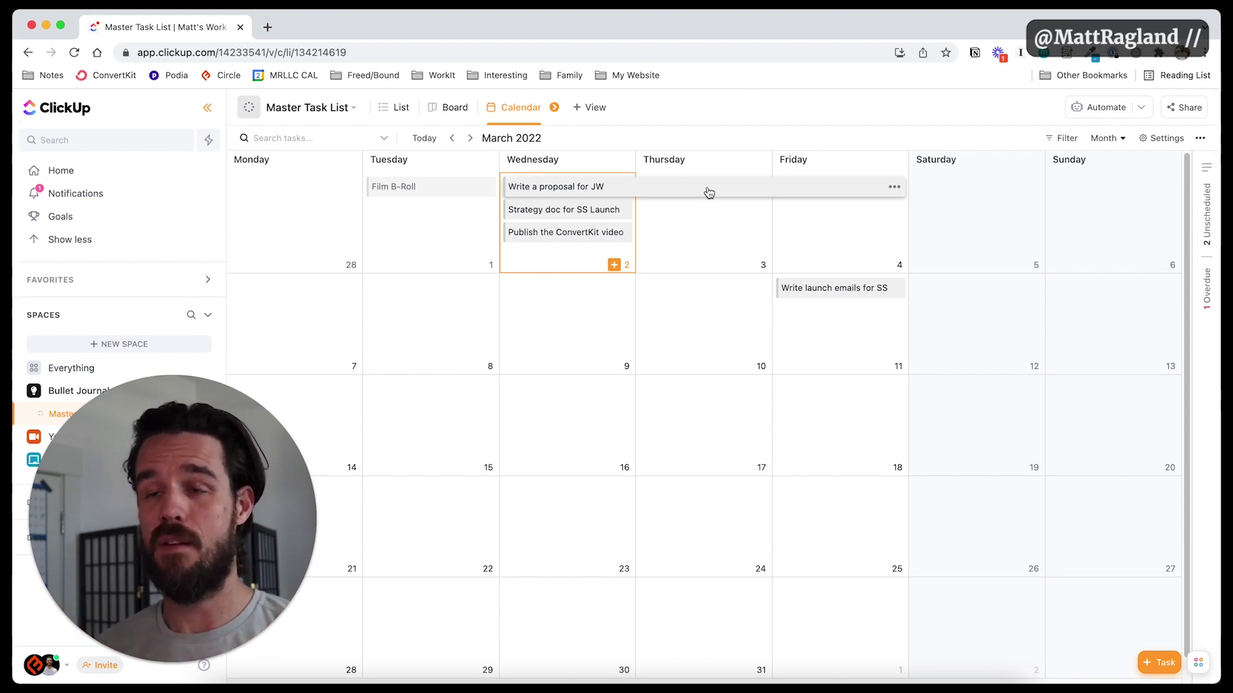
Return to list view and expand the subtasks of Strategy doc for SS Launch
{"action": "left_click", "coordinate": [394, 108]}
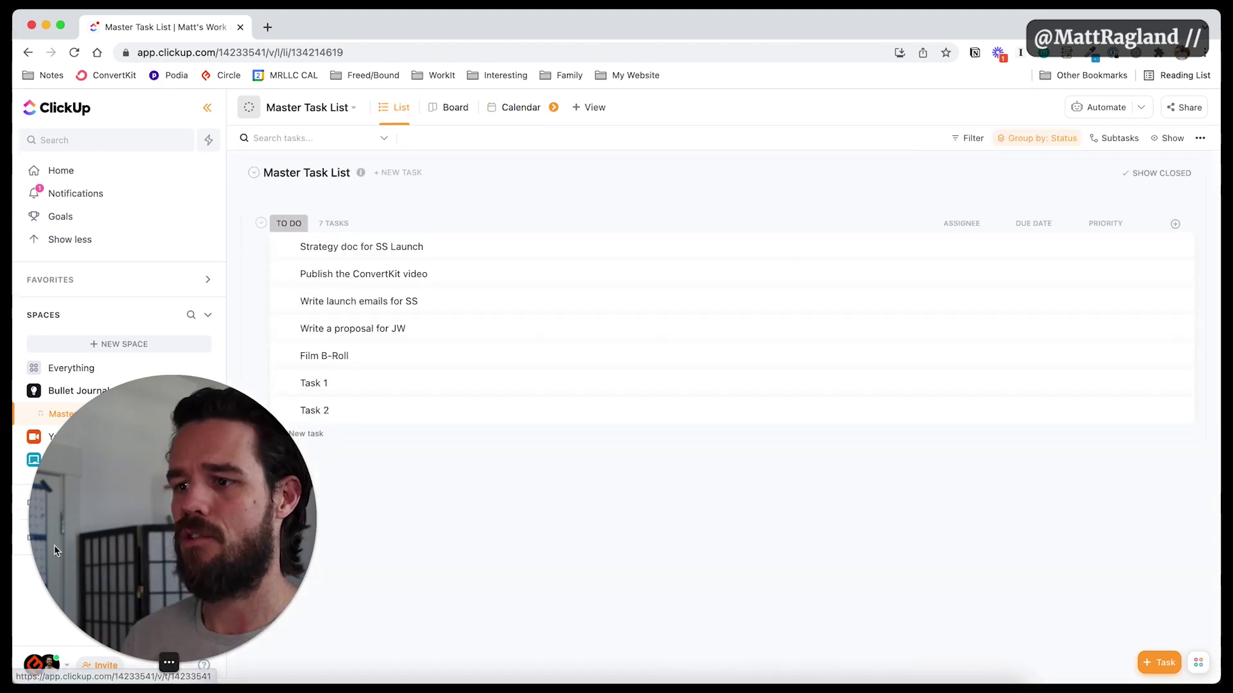
{"action": "left_click_drag", "start_coordinate": [185, 545], "coordinate": [1076, 534]}
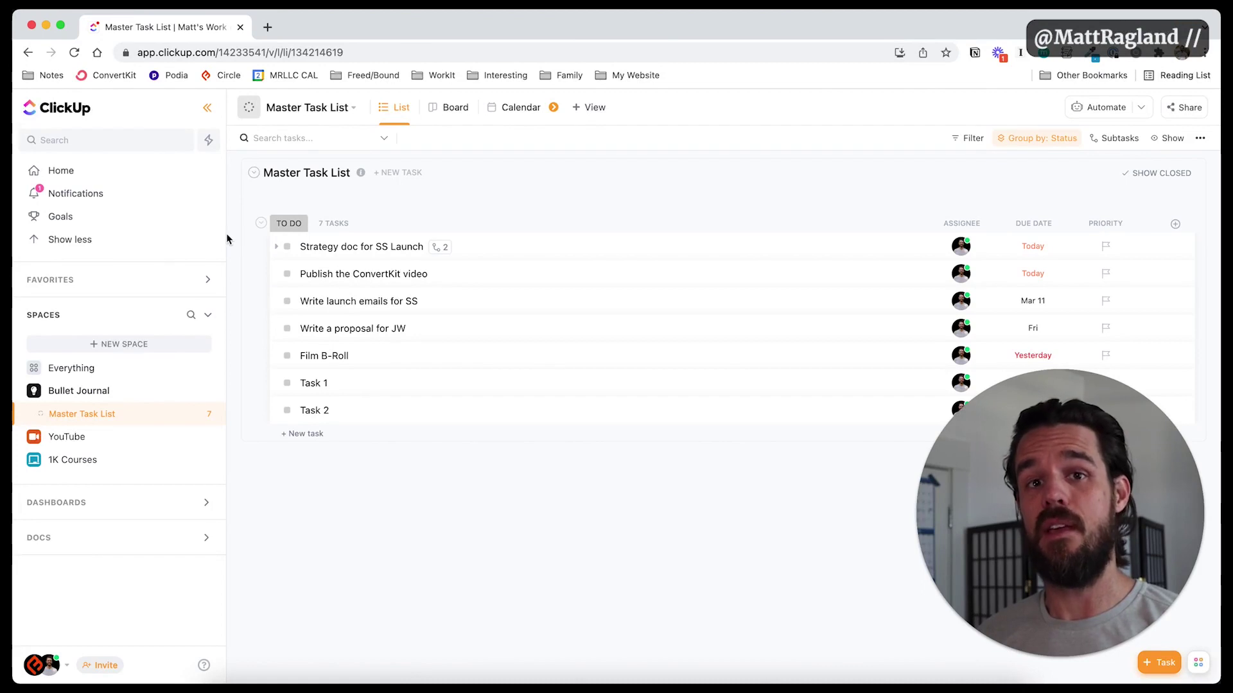
{"action": "left_click", "coordinate": [277, 247]}
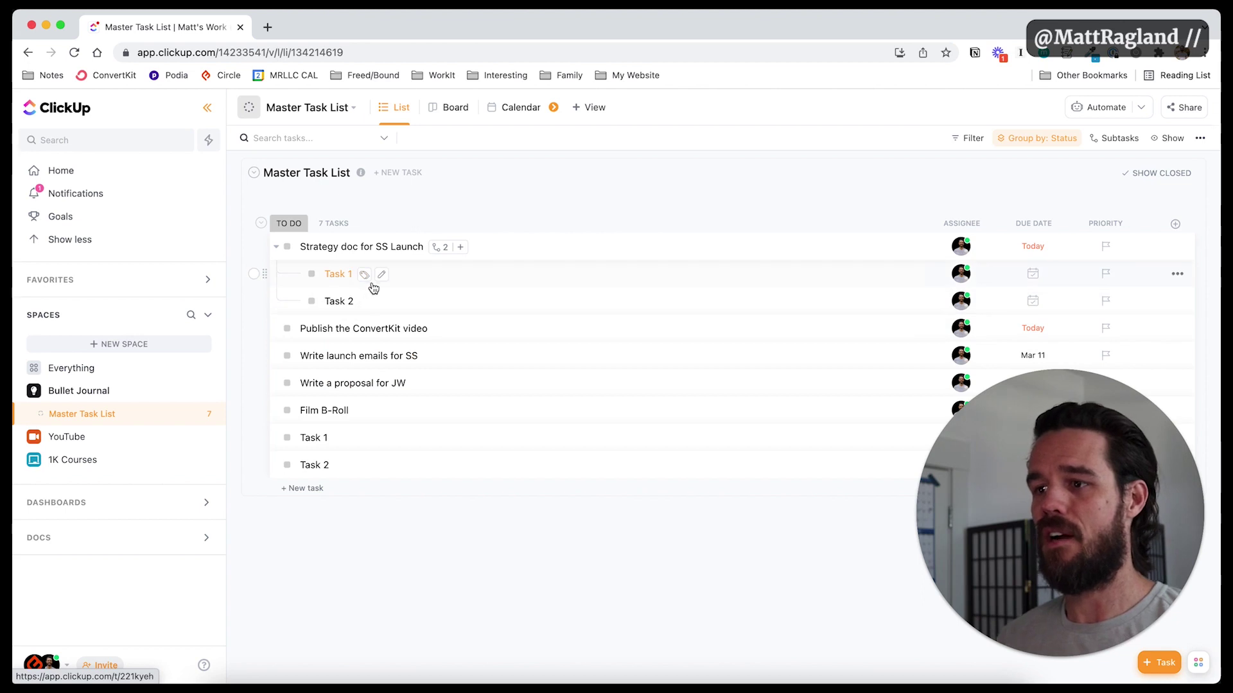
Save a new subtask 'Send to SS for review' under Strategy doc for SS Launch
{"action": "left_click", "coordinate": [441, 247]}
{"action": "left_click", "coordinate": [442, 247]}
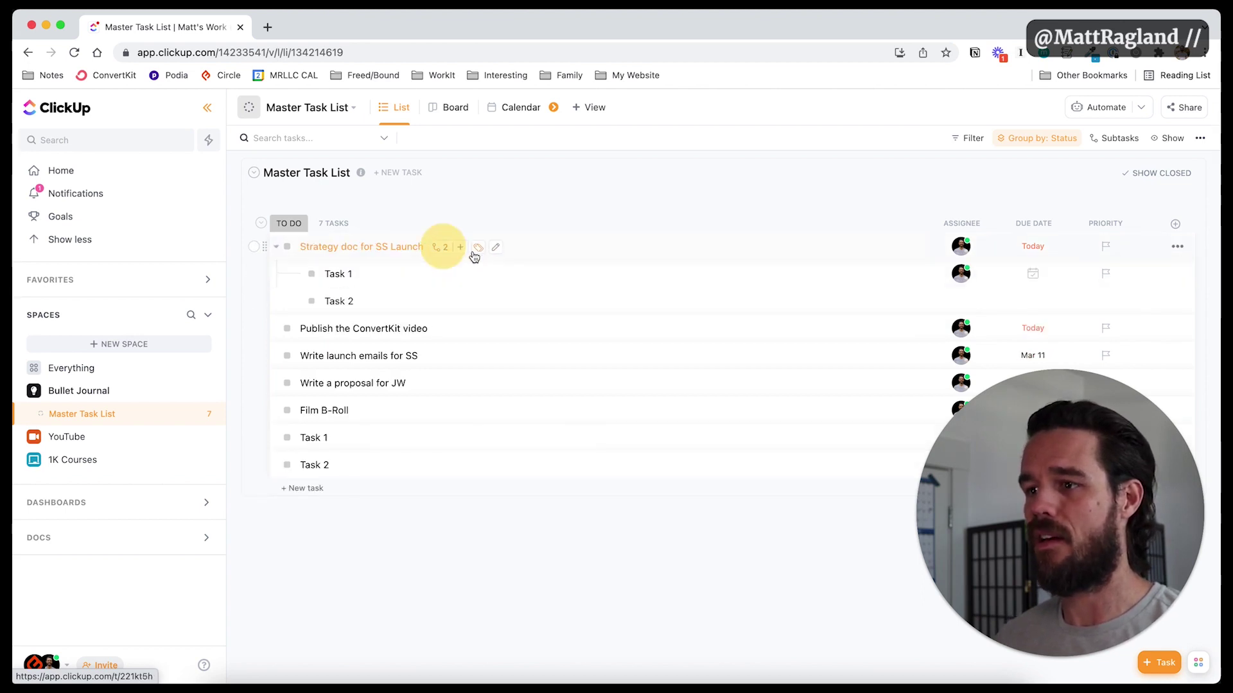
{"action": "left_click", "coordinate": [460, 248]}
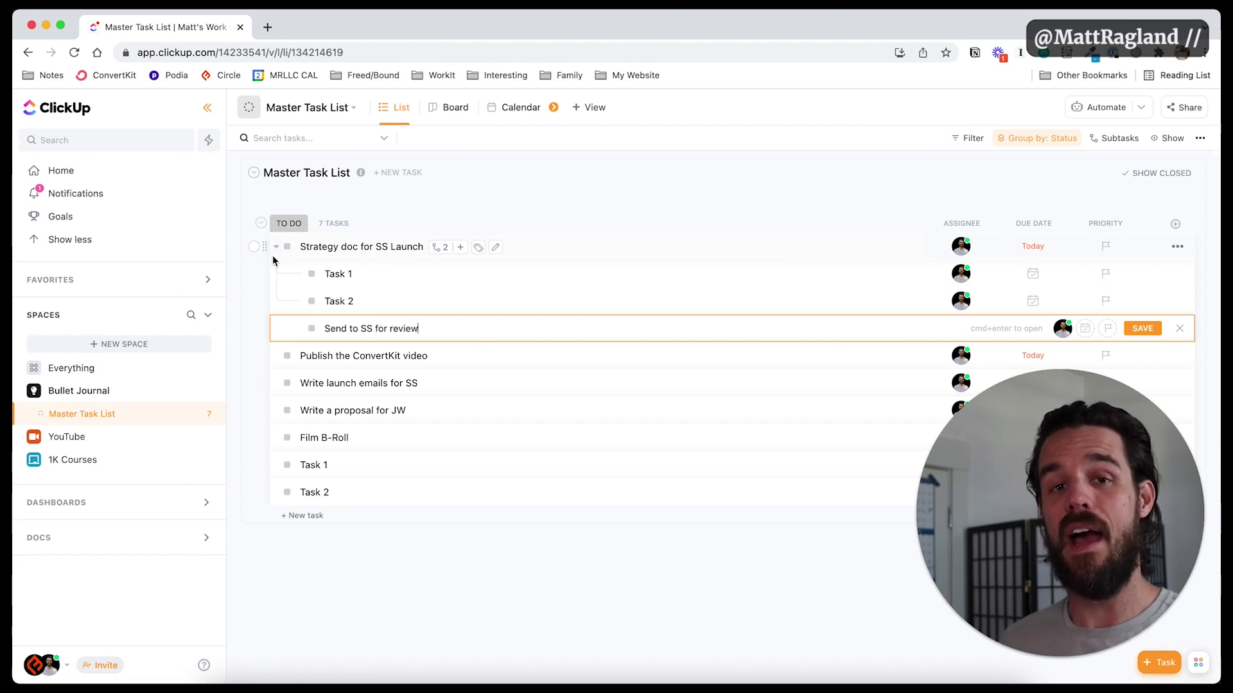
{"action": "left_click", "coordinate": [311, 328]}
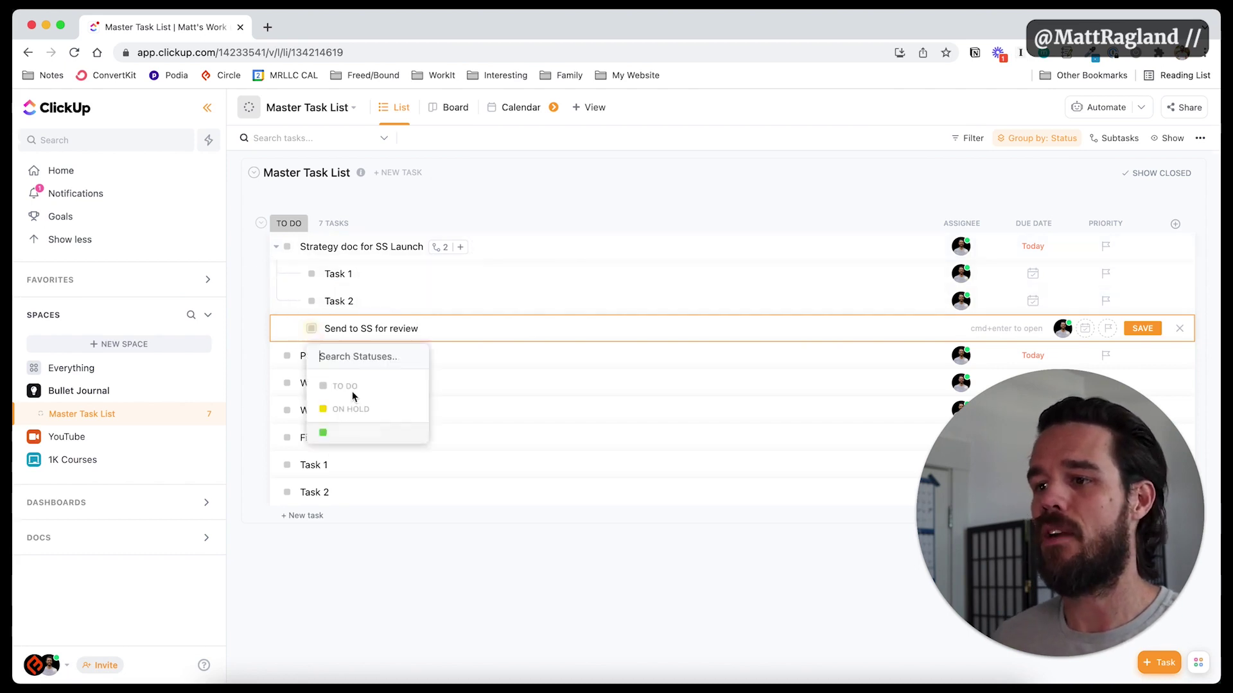
{"action": "left_click", "coordinate": [1159, 332]}
{"action": "left_click", "coordinate": [1159, 331]}
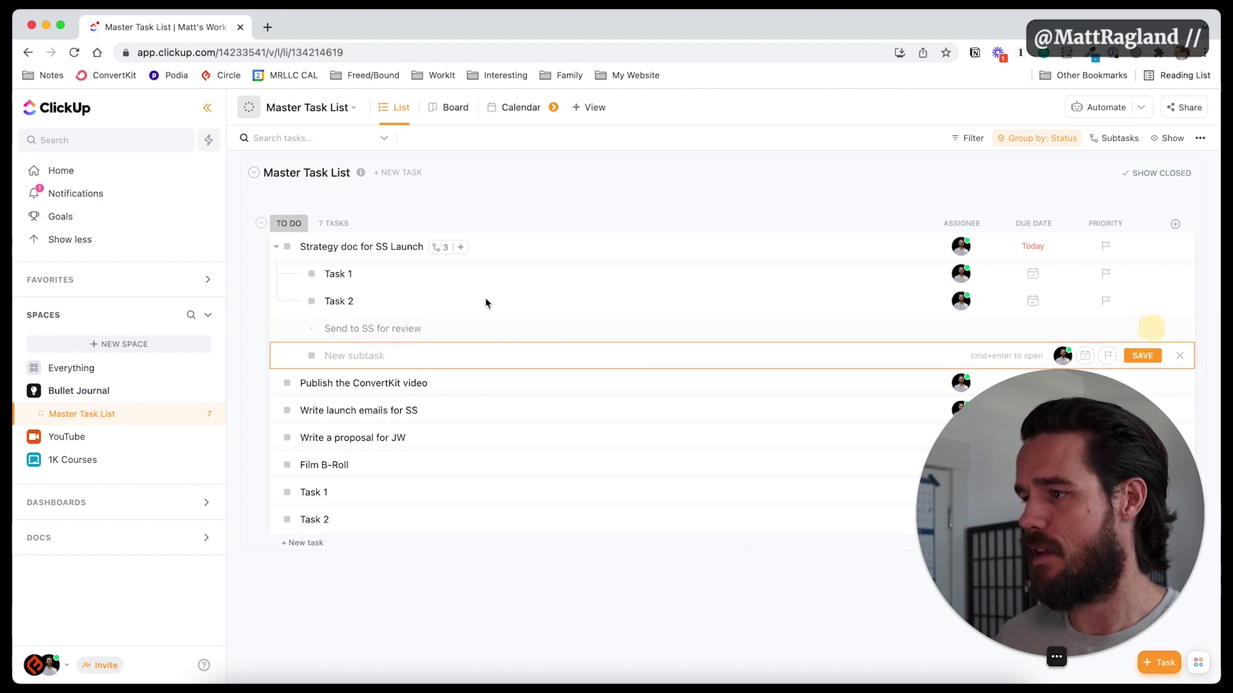
{"action": "left_click", "coordinate": [313, 329]}
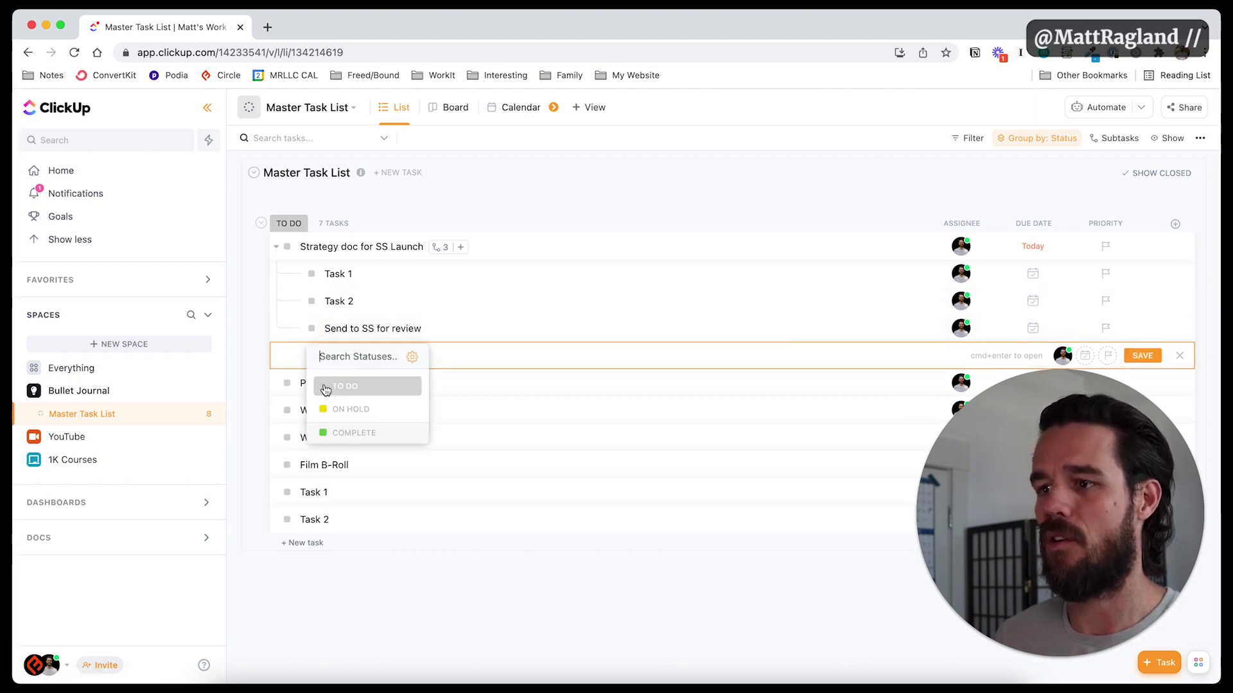
Mark Send to SS for review, Task 2, Task 1 and Strategy doc for SS Launch Complete
{"action": "left_click", "coordinate": [352, 433]}
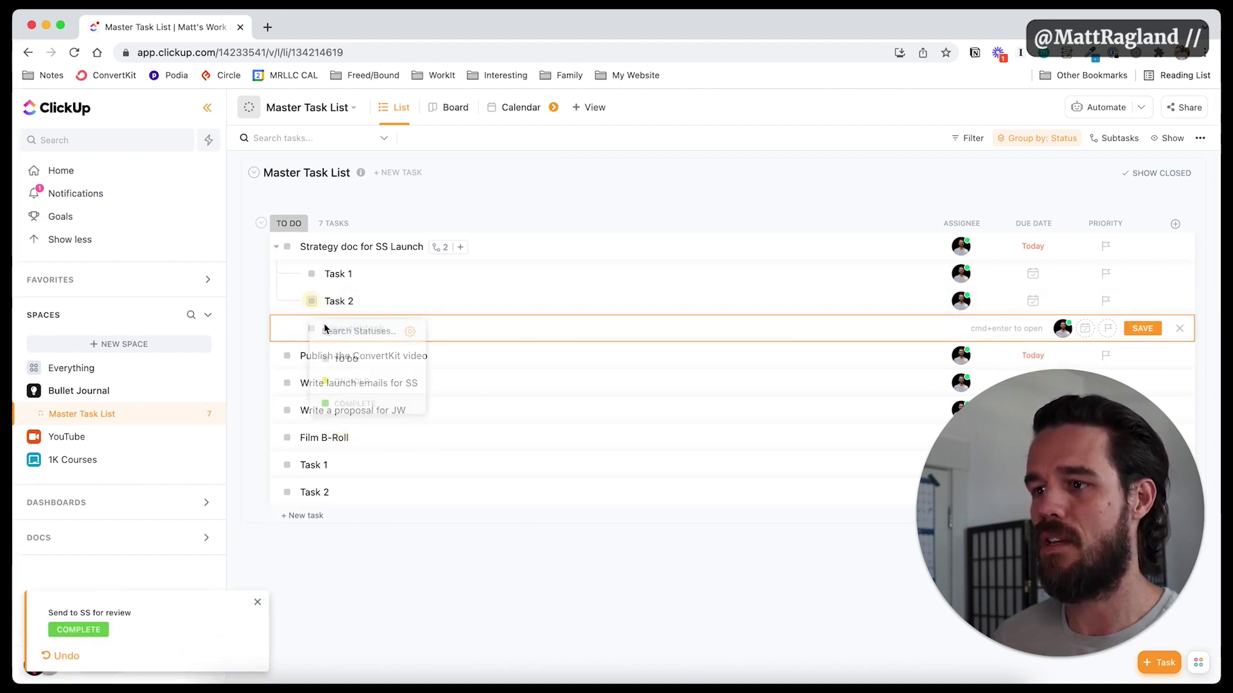
{"action": "left_click", "coordinate": [357, 406]}
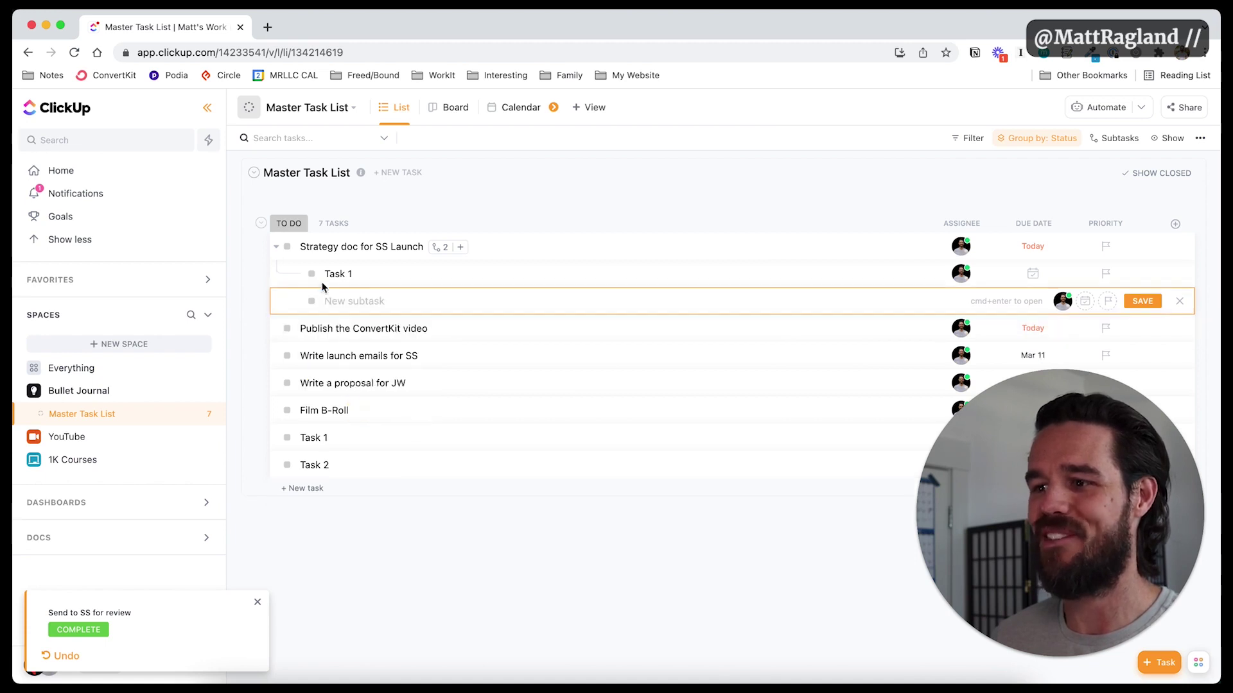
{"action": "left_click", "coordinate": [313, 302]}
{"action": "left_click", "coordinate": [354, 378]}
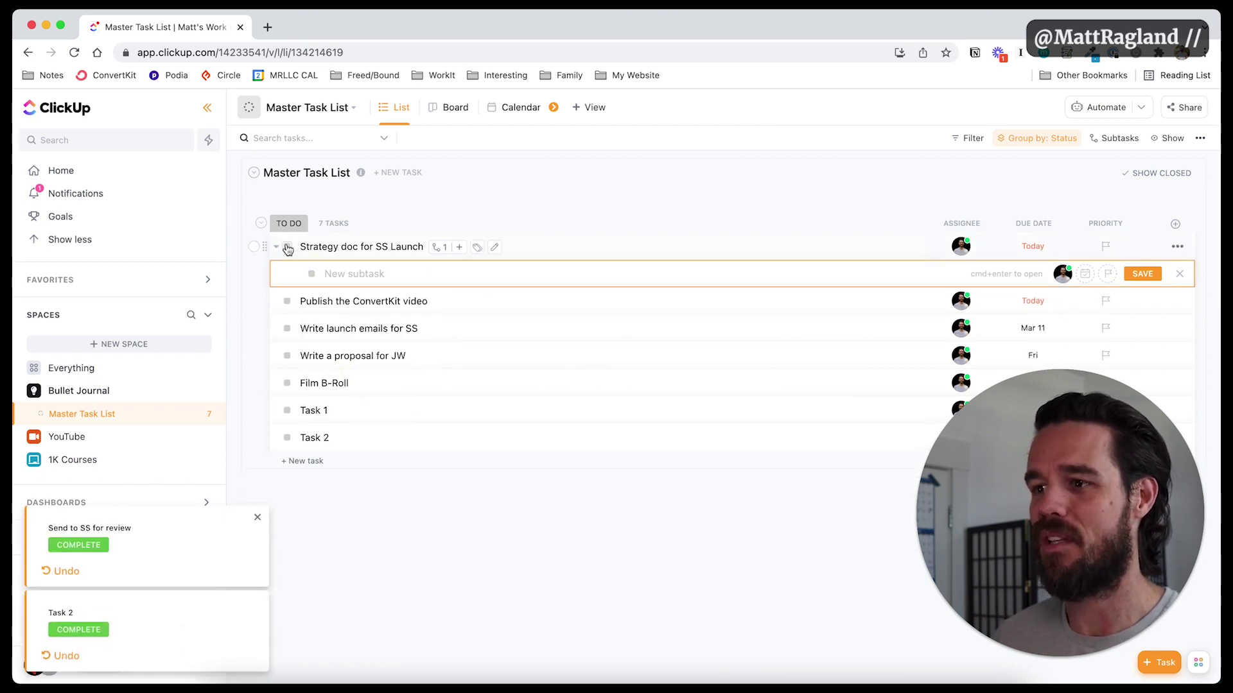
{"action": "left_click", "coordinate": [287, 274]}
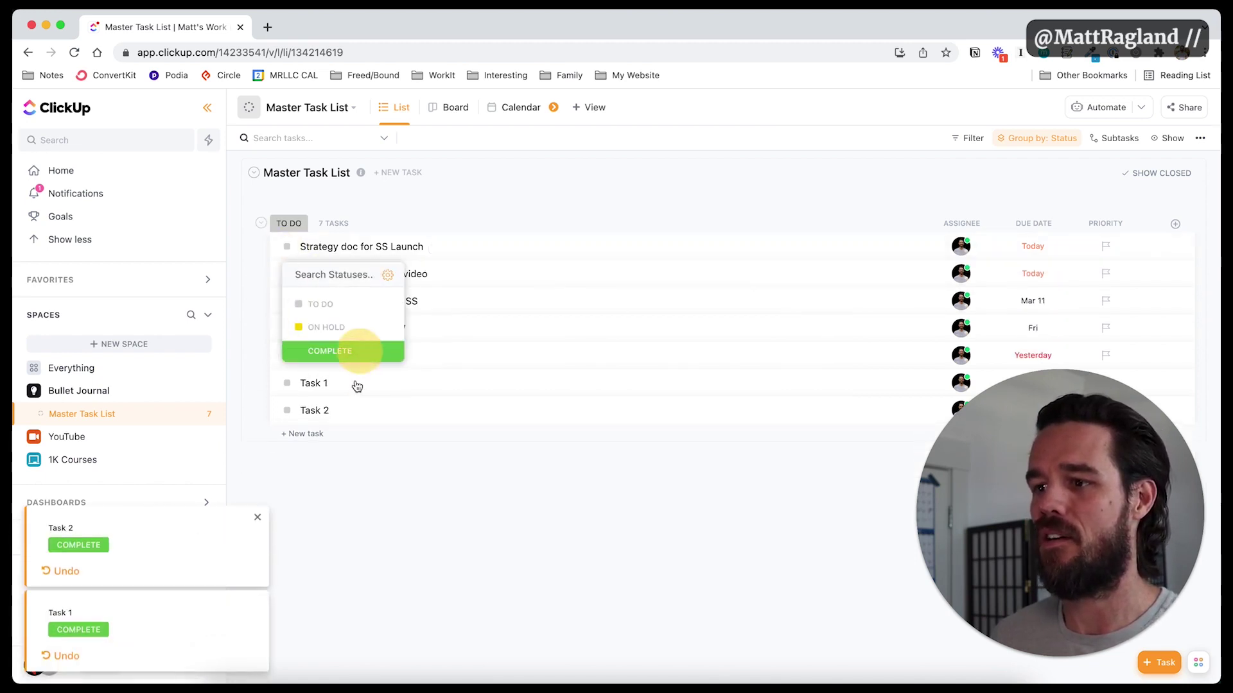
{"action": "left_click", "coordinate": [347, 351]}
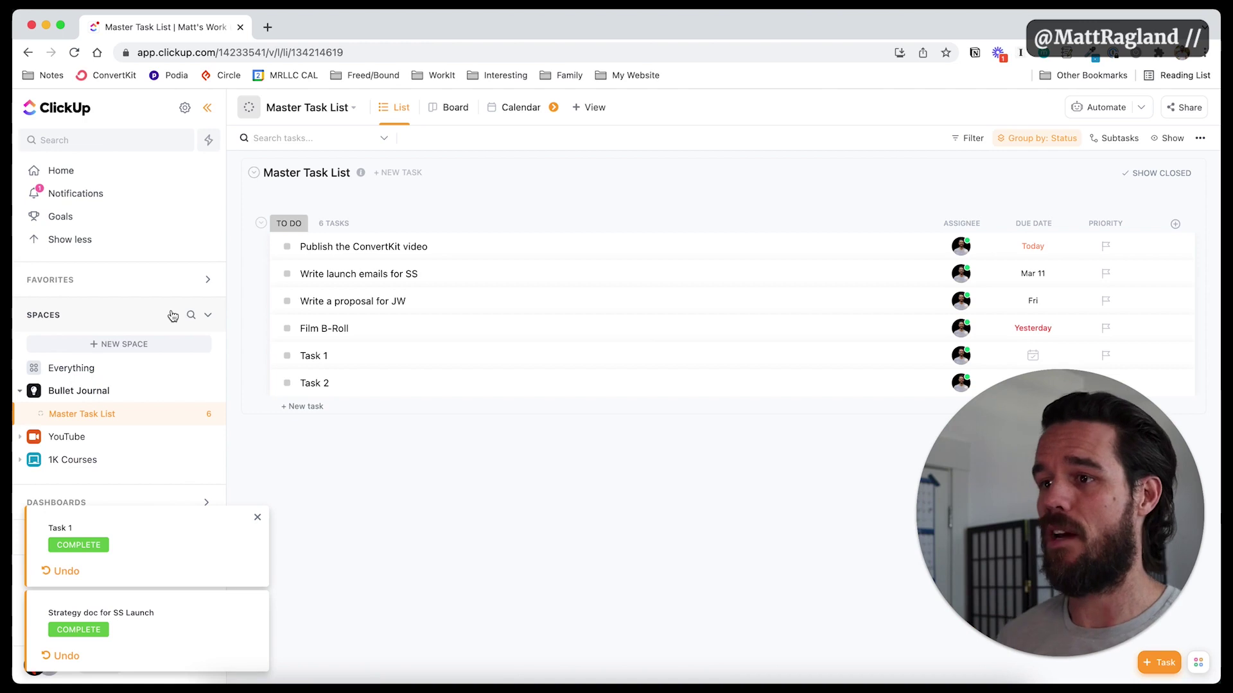
{"action": "left_click", "coordinate": [1149, 175]}
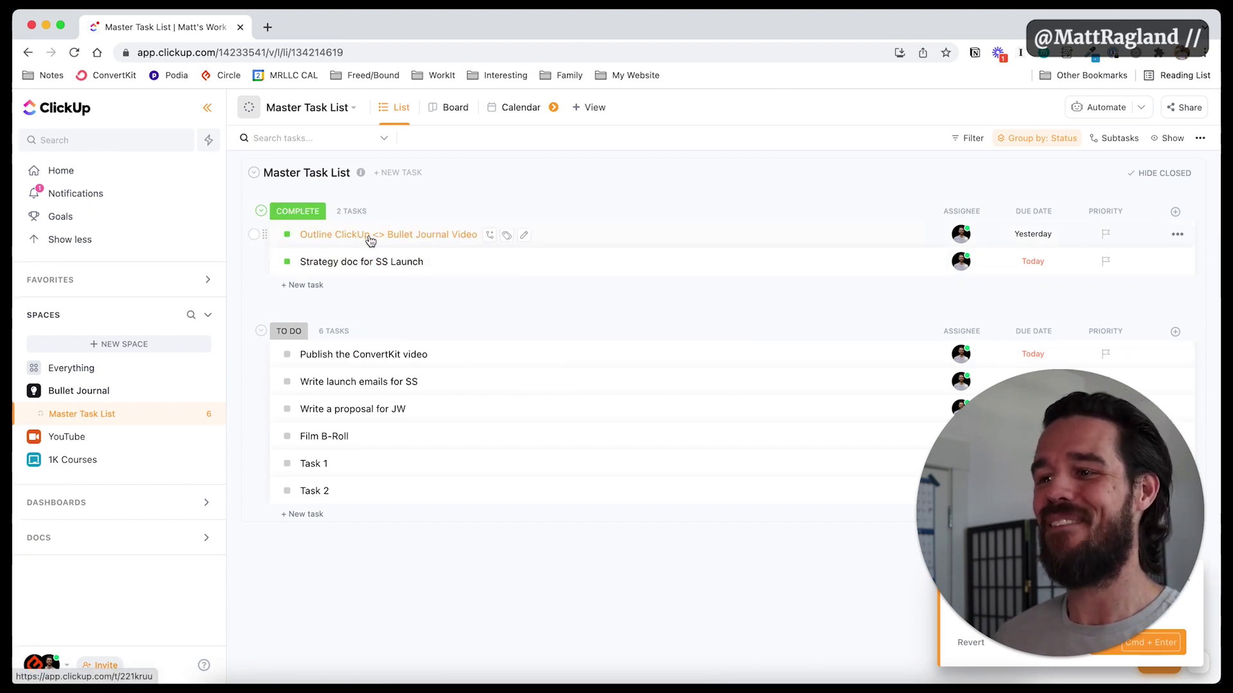
{"action": "left_click", "coordinate": [1175, 172]}
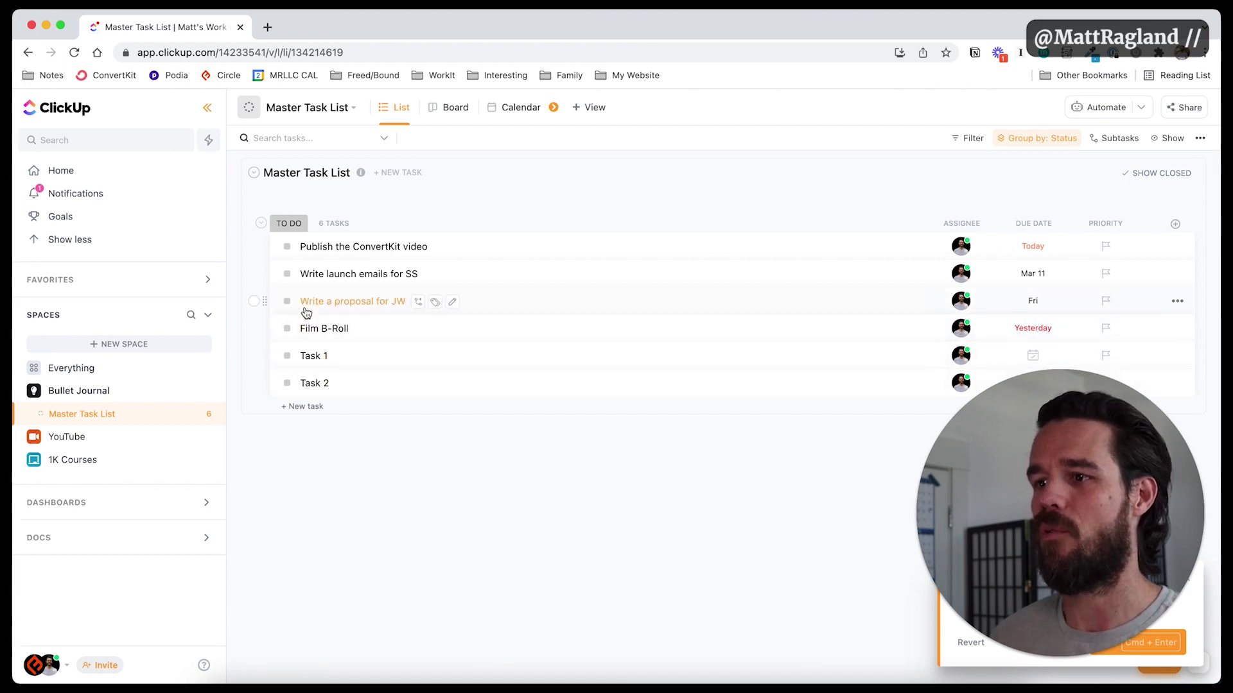
Set Write launch emails for SS to On Hold, then expand the YouTube space
{"action": "left_click", "coordinate": [289, 280]}
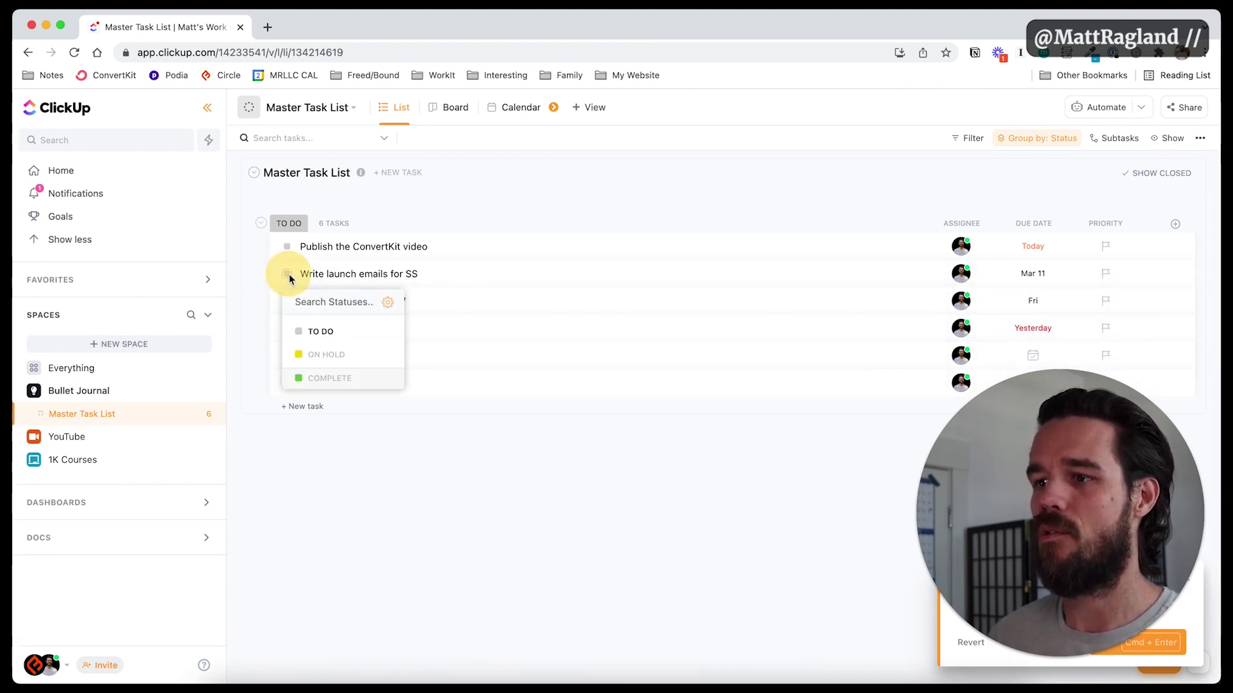
{"action": "left_click", "coordinate": [317, 354]}
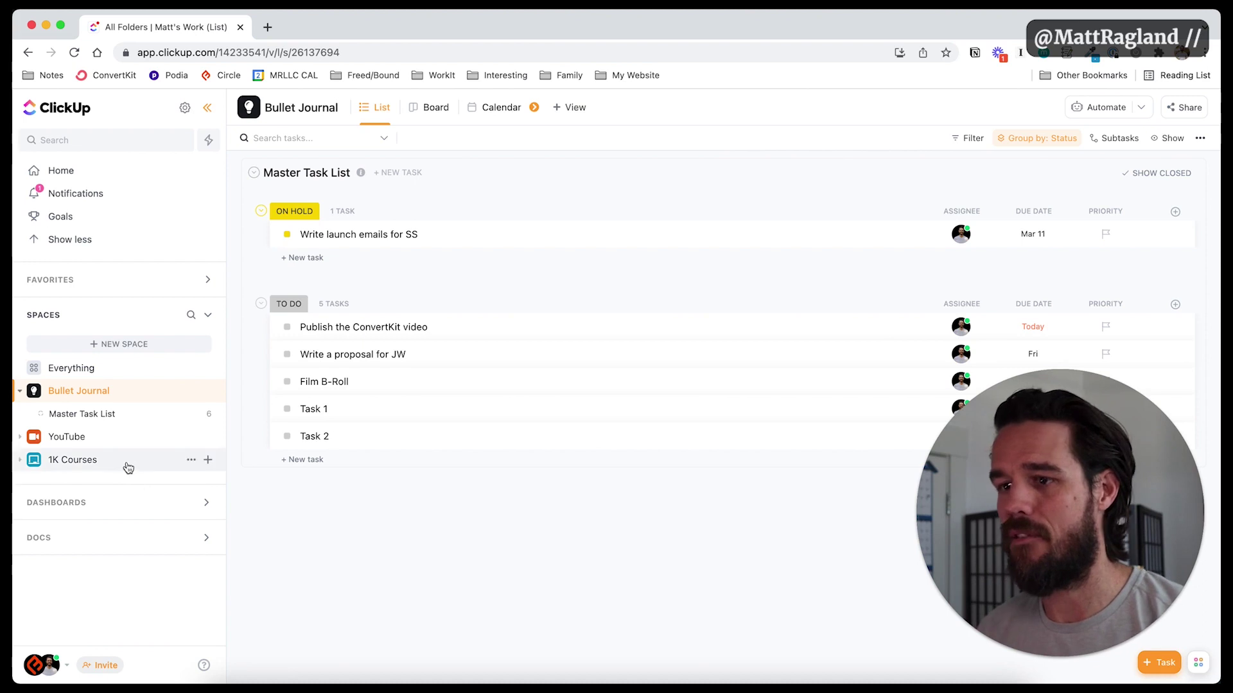
{"action": "left_click", "coordinate": [102, 438]}
{"action": "left_click", "coordinate": [58, 443]}
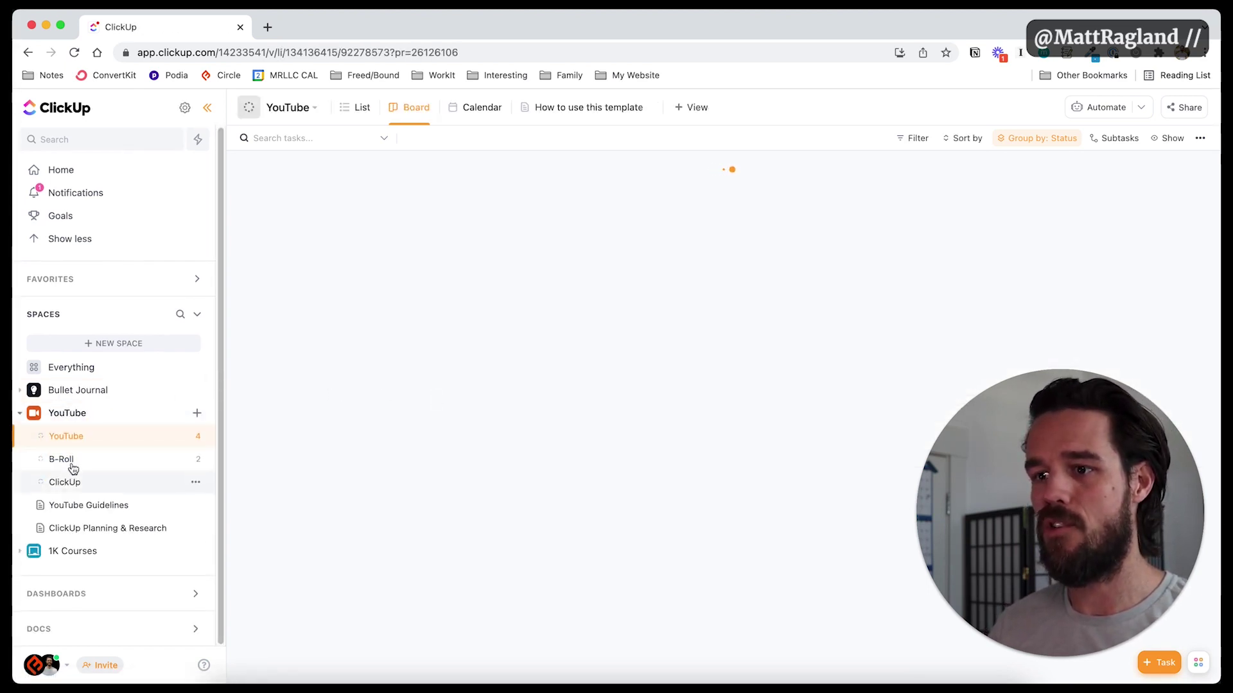
{"action": "left_click", "coordinate": [68, 461]}
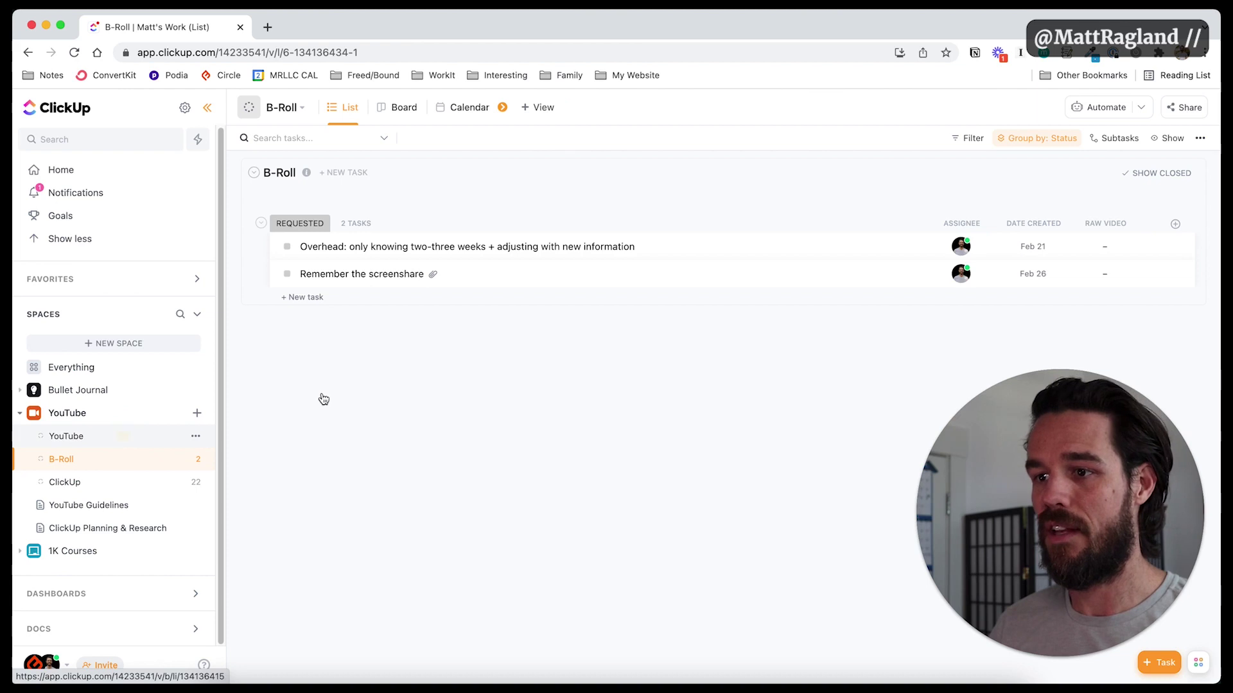
{"action": "left_click", "coordinate": [66, 436]}
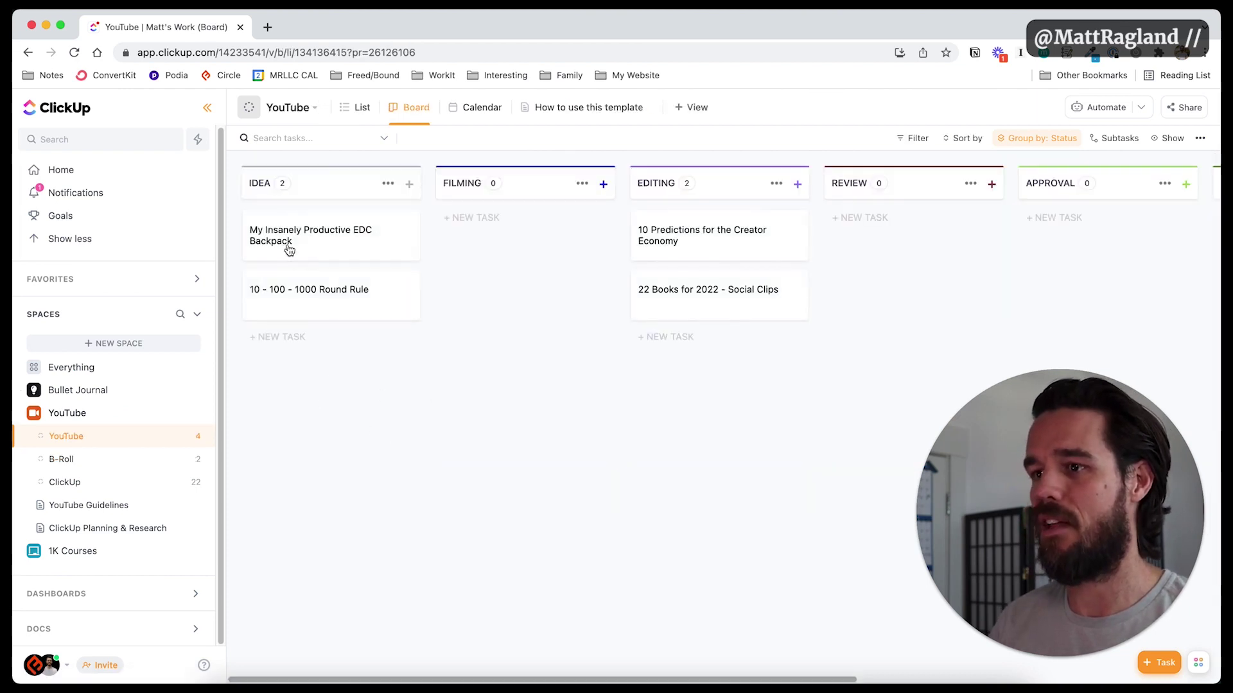
{"action": "left_click", "coordinate": [362, 107]}
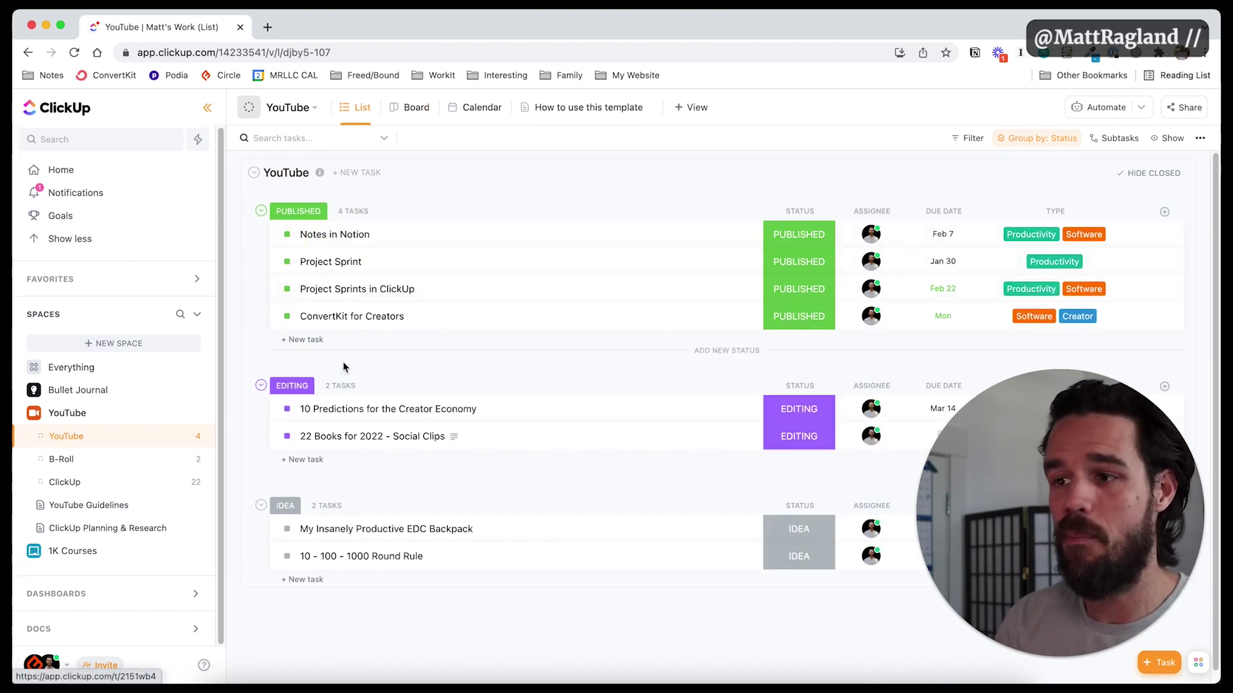
{"action": "scroll", "coordinate": [343, 367], "scroll_direction": "down", "scroll_amount": 1}
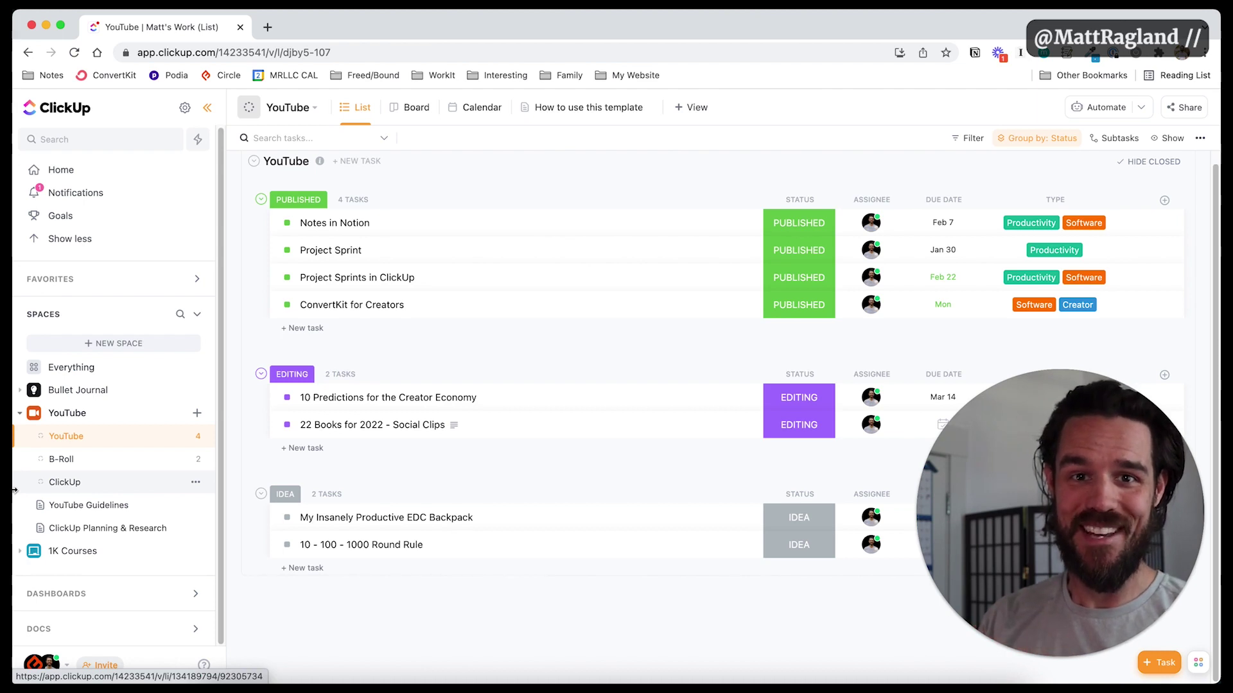
{"action": "left_click", "coordinate": [78, 390]}
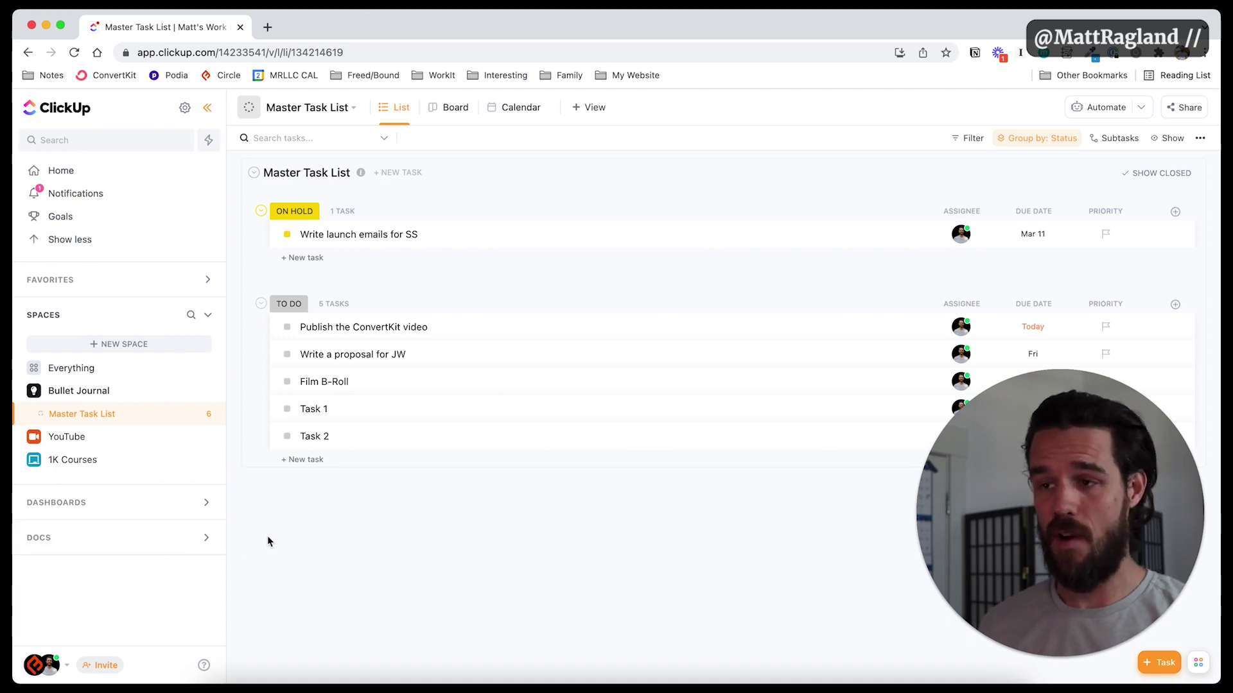
Open the YouTube space overview with its YouTube, B-Roll and ClickUp lists
{"action": "mouse_move", "coordinate": [339, 414]}
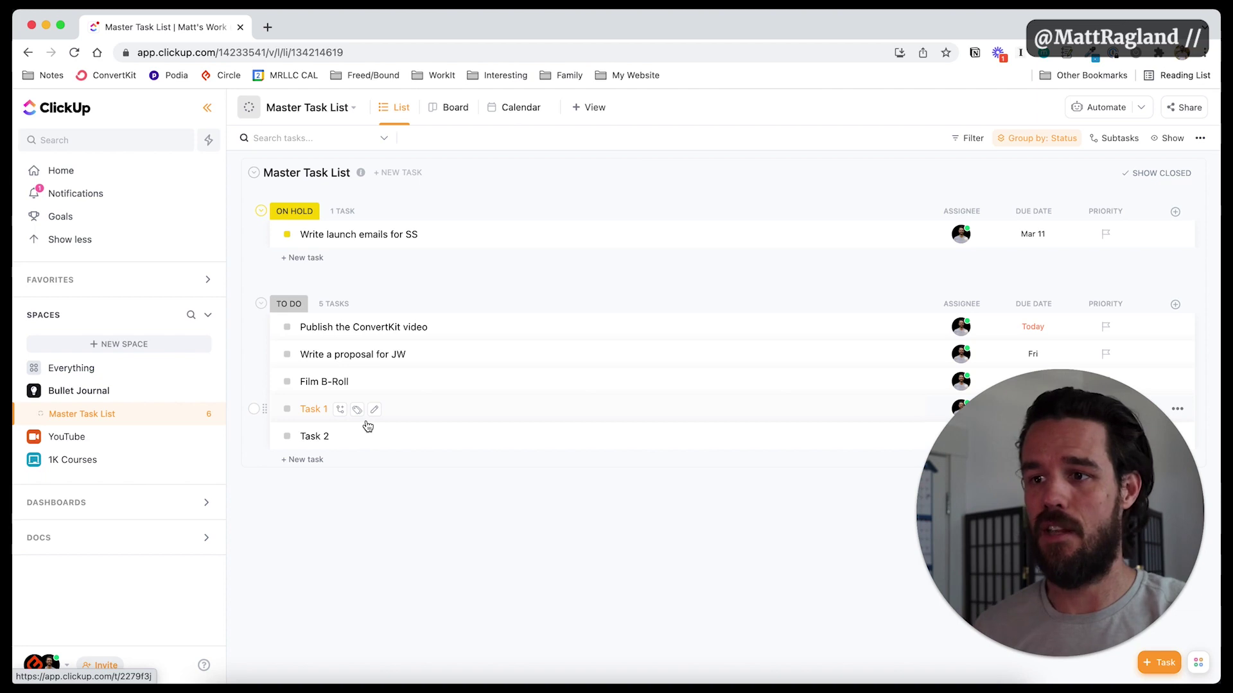
{"action": "left_click", "coordinate": [80, 447]}
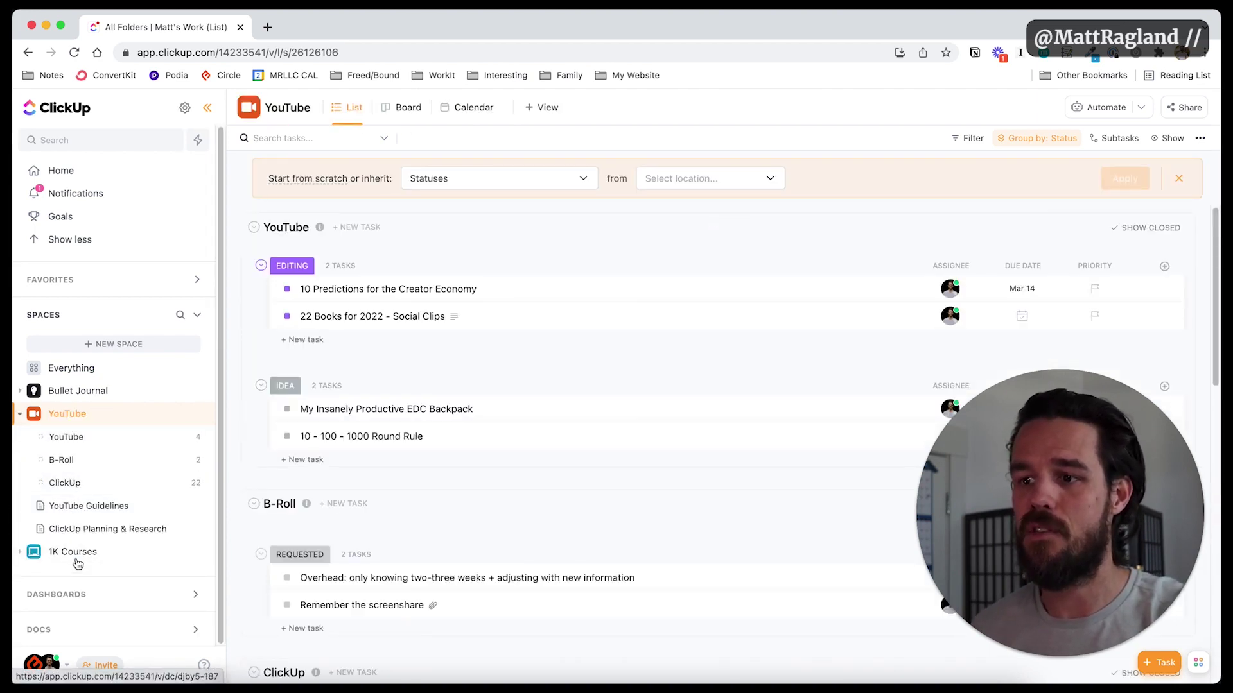
{"action": "left_click", "coordinate": [62, 552]}
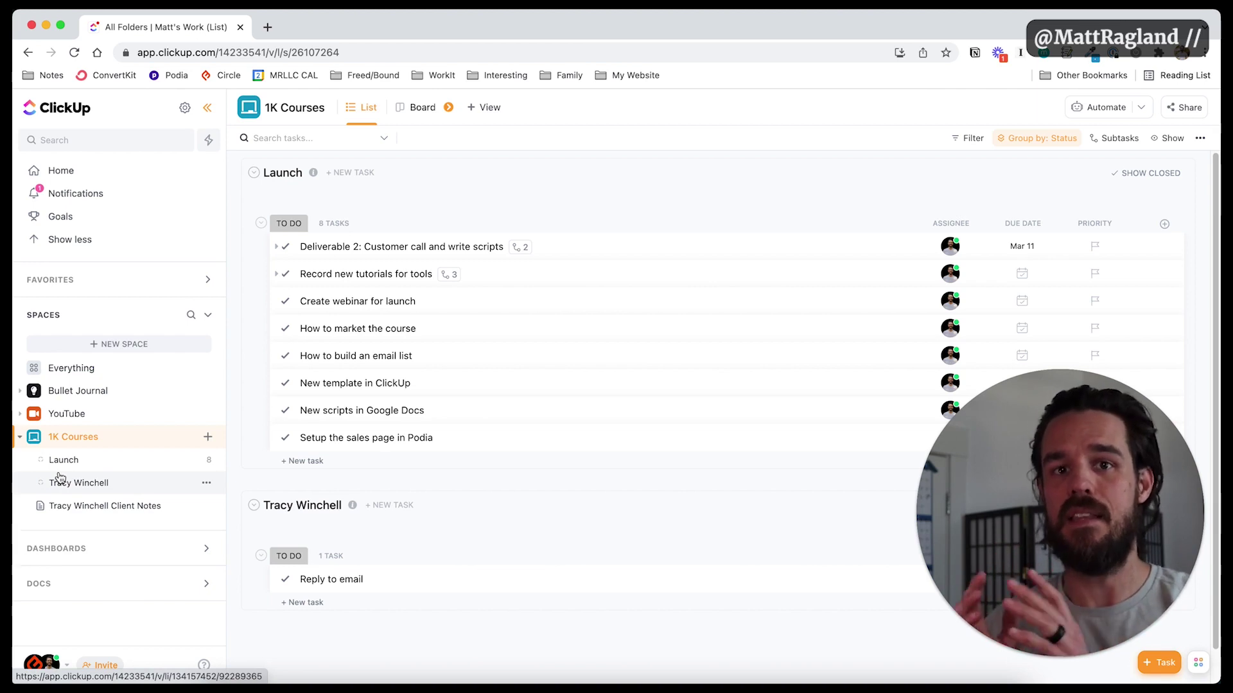
{"action": "left_click", "coordinate": [79, 391]}
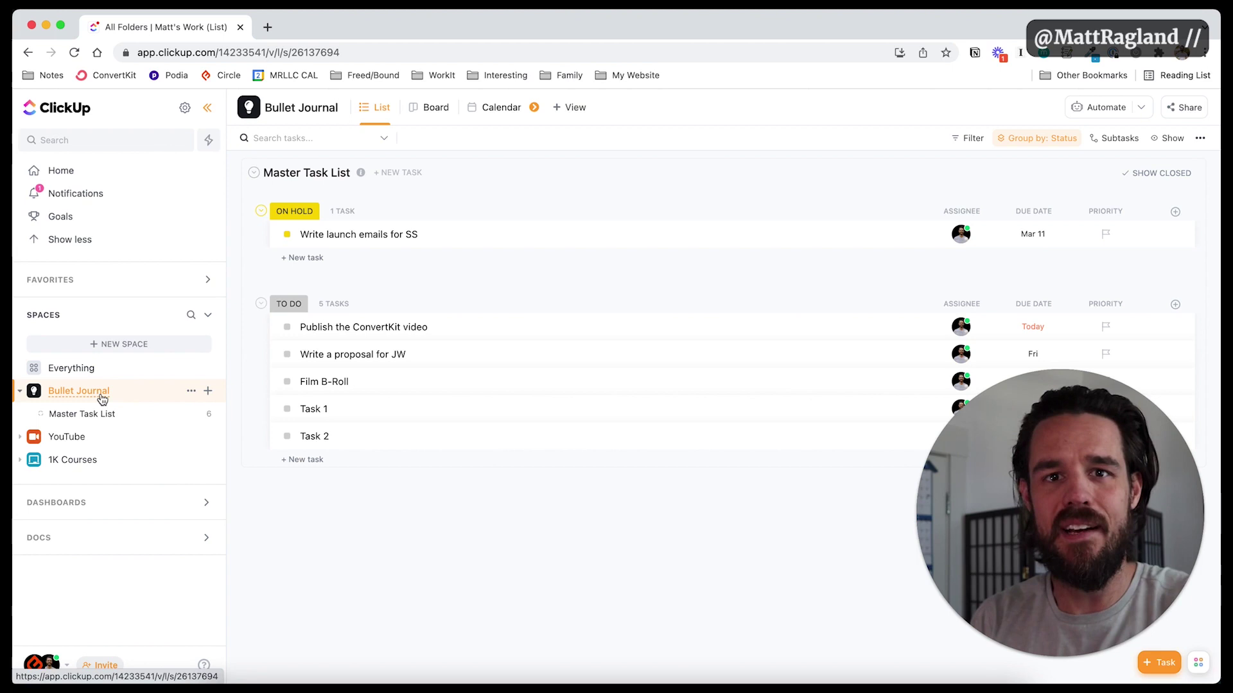
Add the Launch task 'Create webinar for launch' to Bullet Journal's Master Task List as well
{"action": "left_click", "coordinate": [88, 457]}
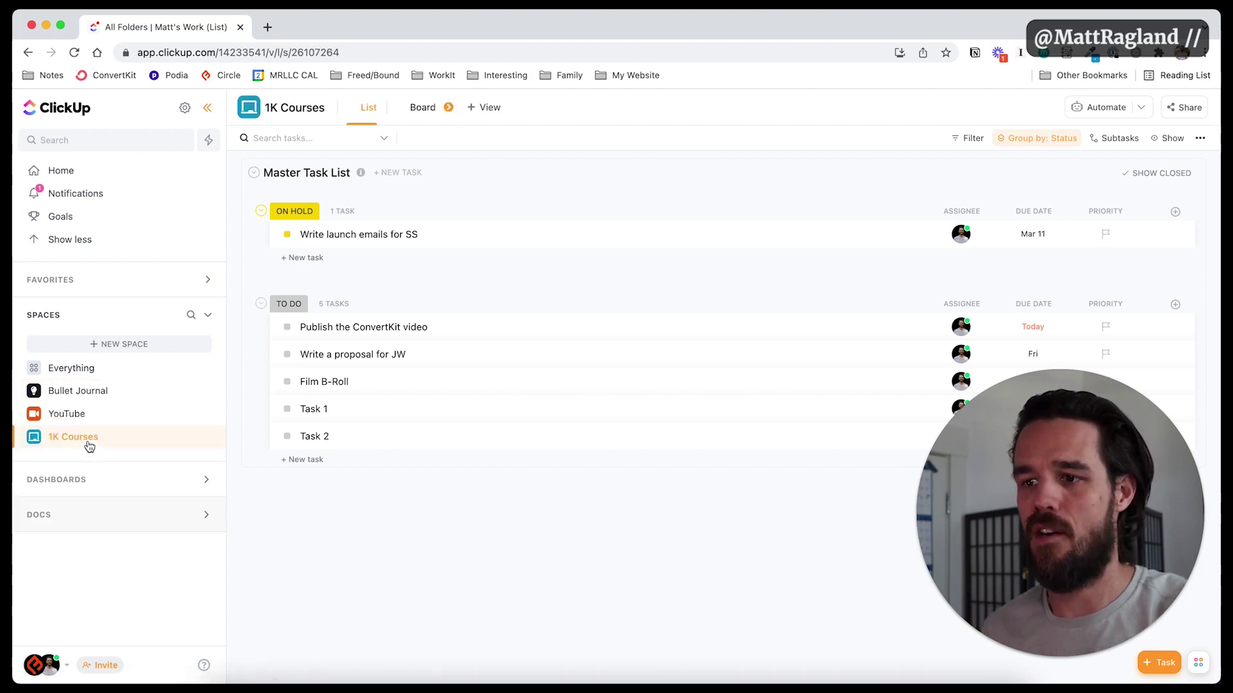
{"action": "left_click", "coordinate": [63, 459]}
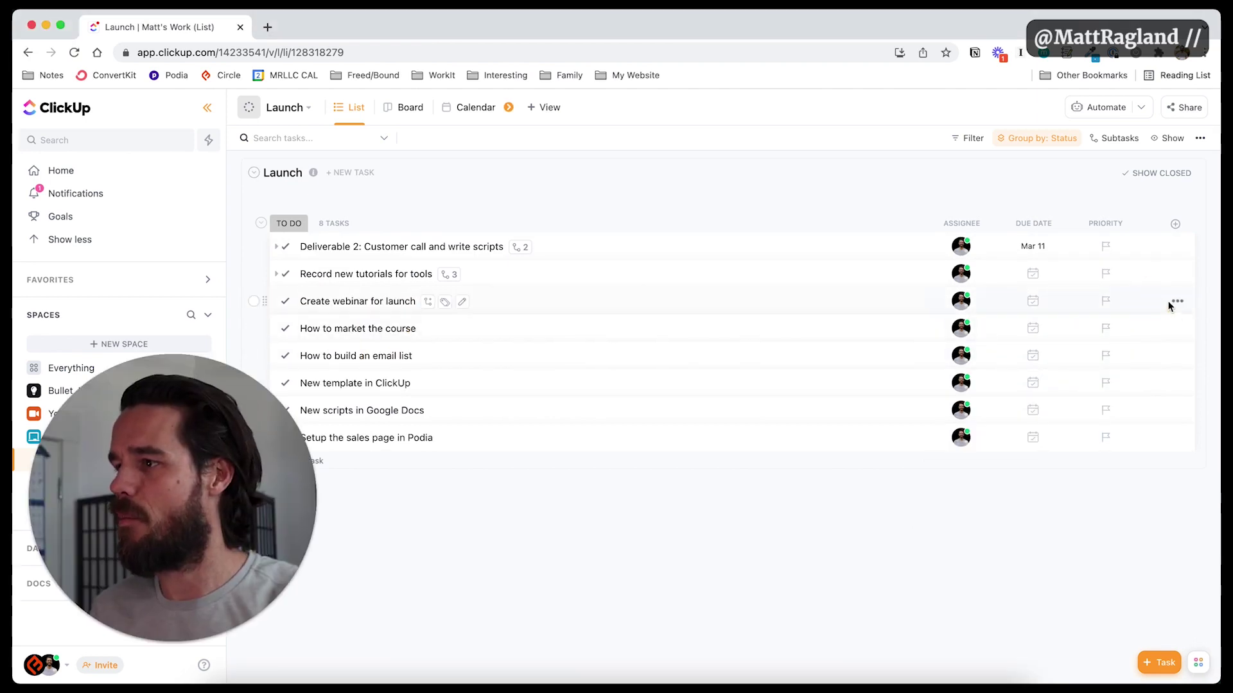
{"action": "left_click", "coordinate": [1176, 301]}
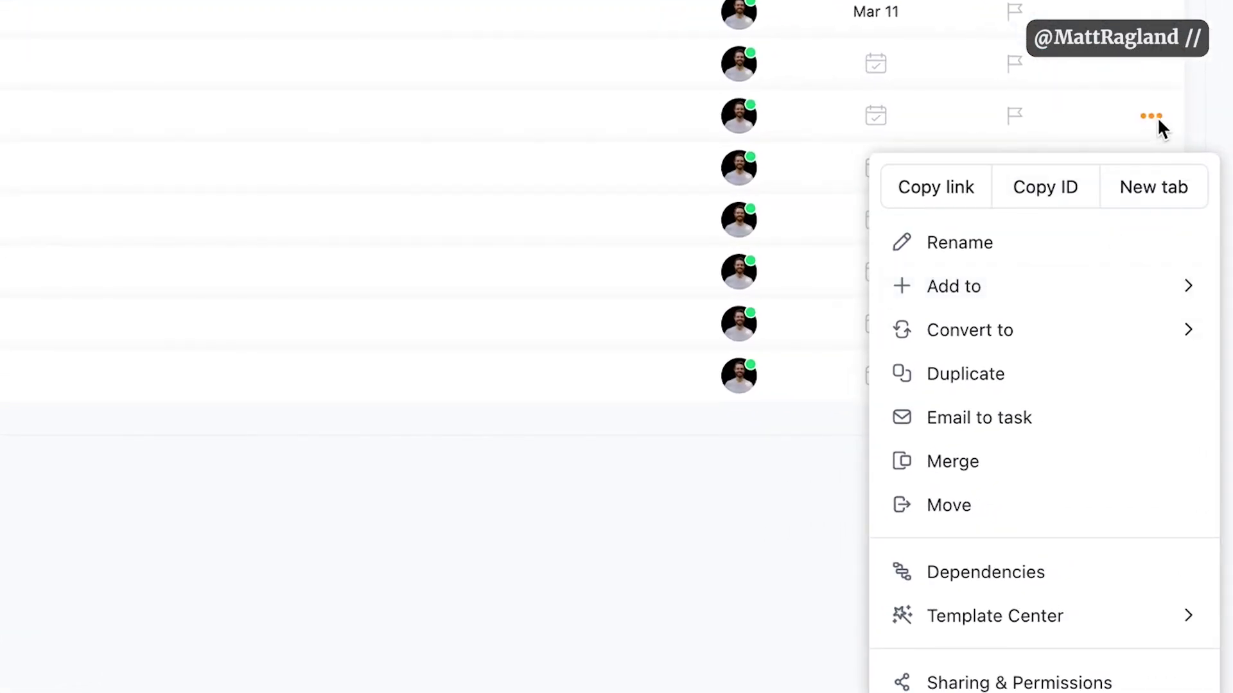
{"action": "mouse_move", "coordinate": [1019, 289]}
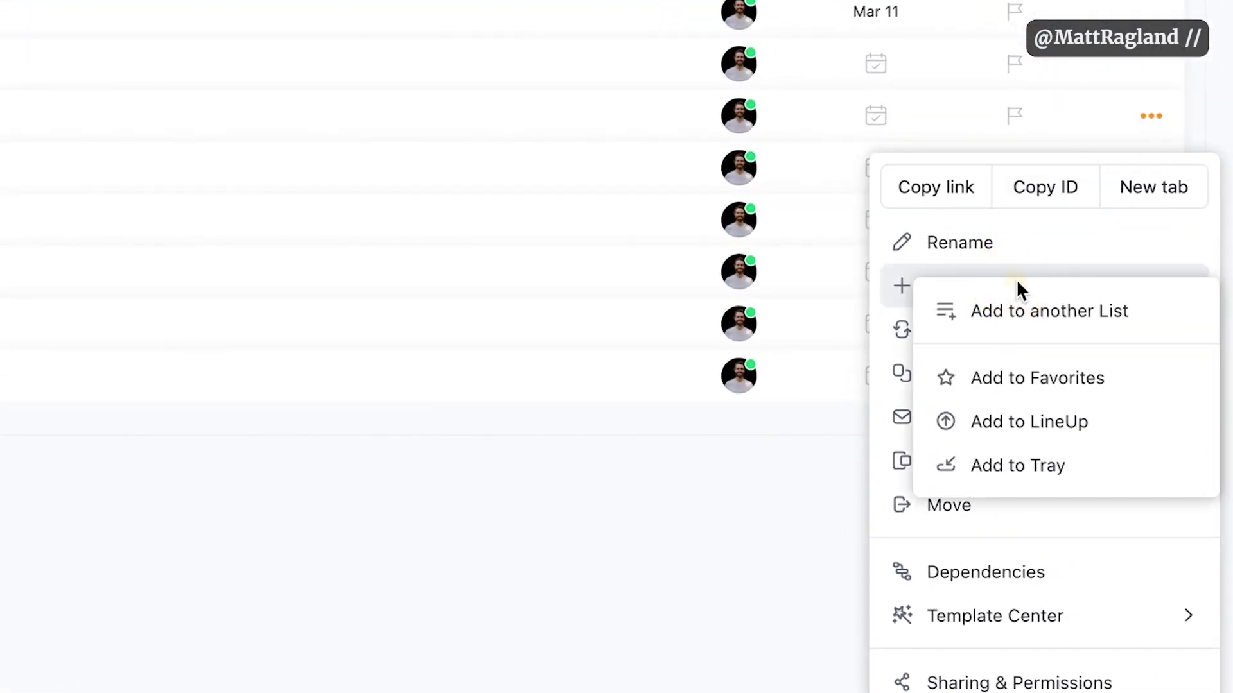
{"action": "left_click", "coordinate": [1061, 331]}
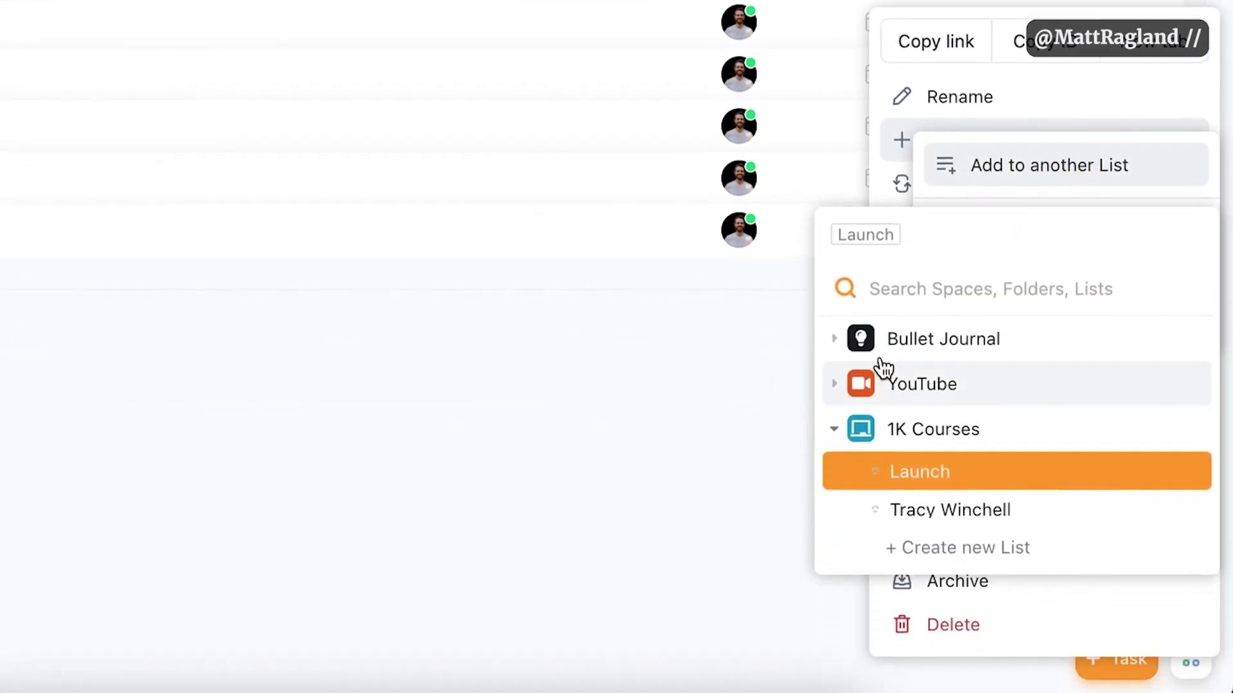
{"action": "left_click", "coordinate": [833, 340]}
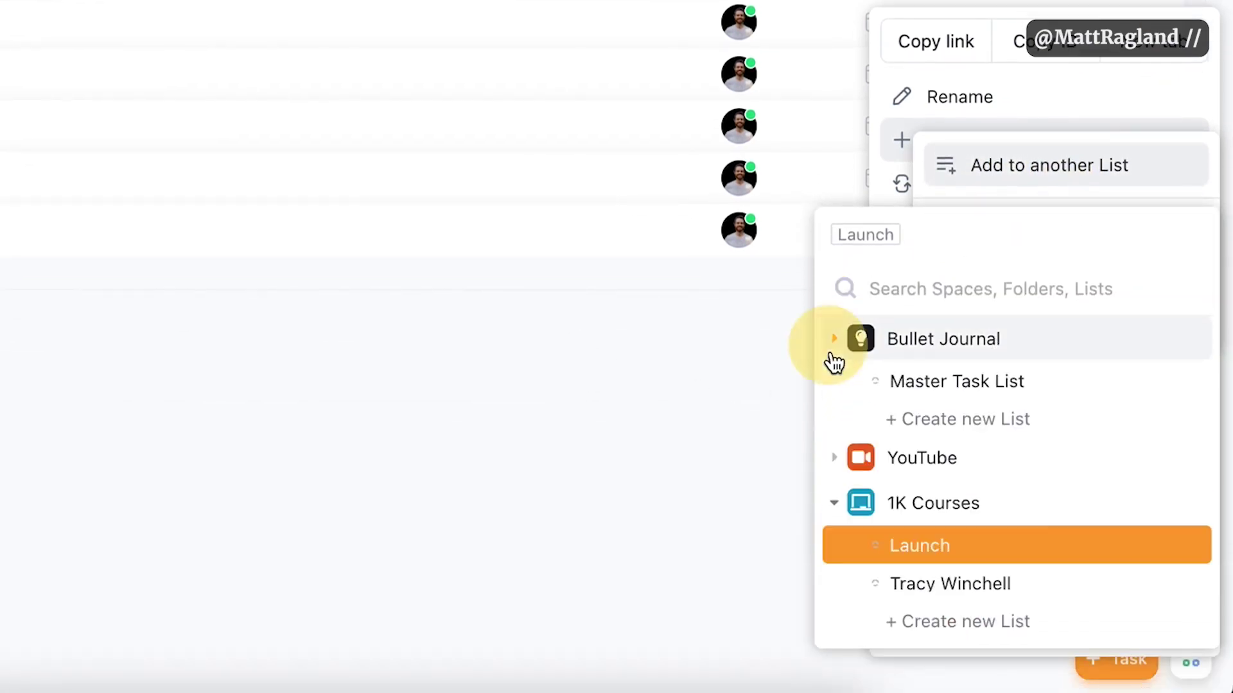
{"action": "left_click", "coordinate": [920, 379]}
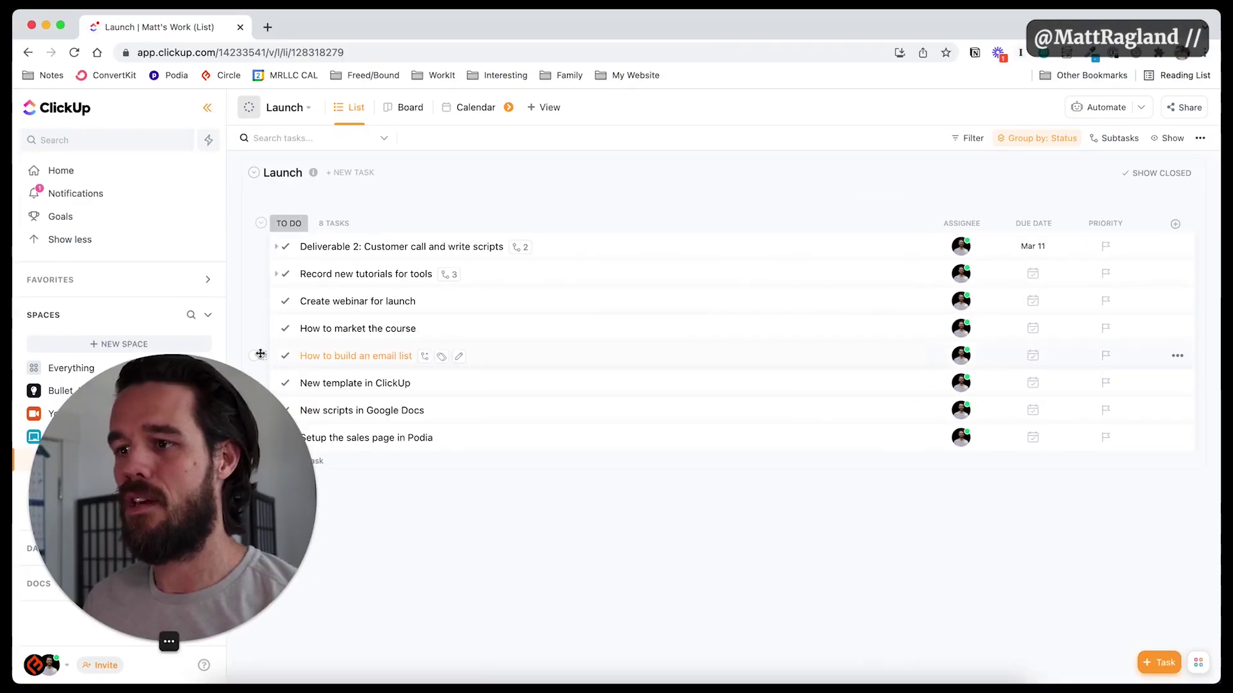
{"action": "left_click", "coordinate": [1143, 523]}
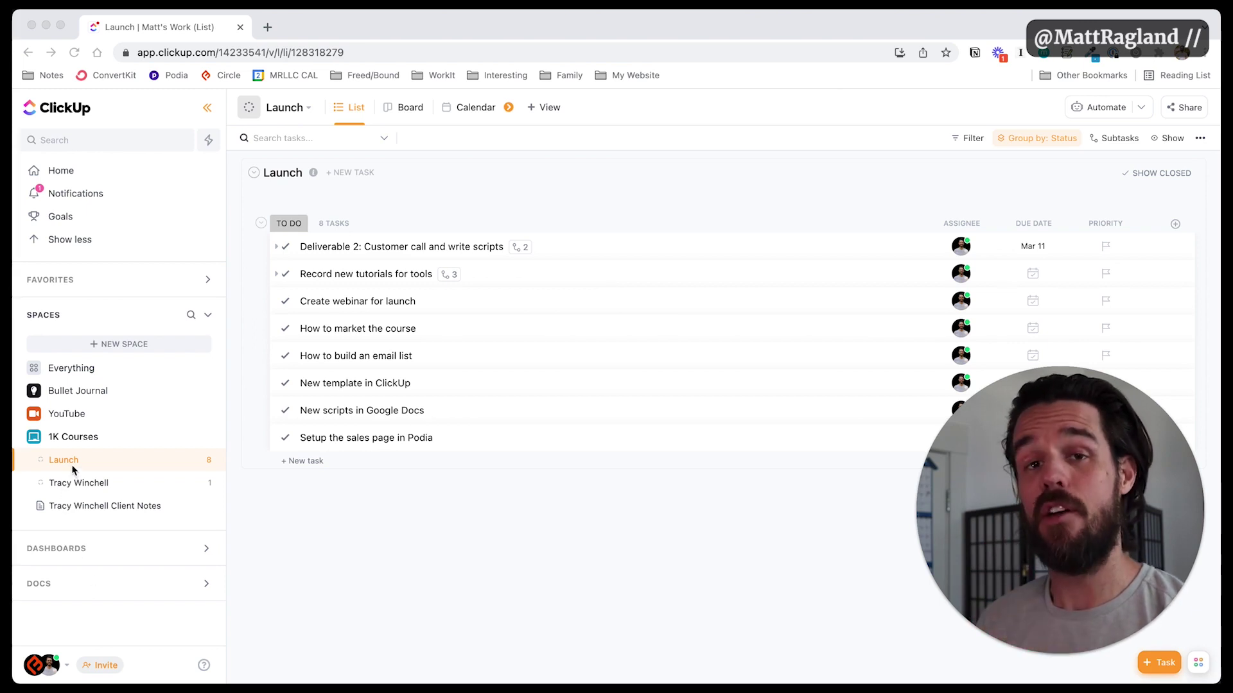
{"action": "left_click", "coordinate": [82, 398]}
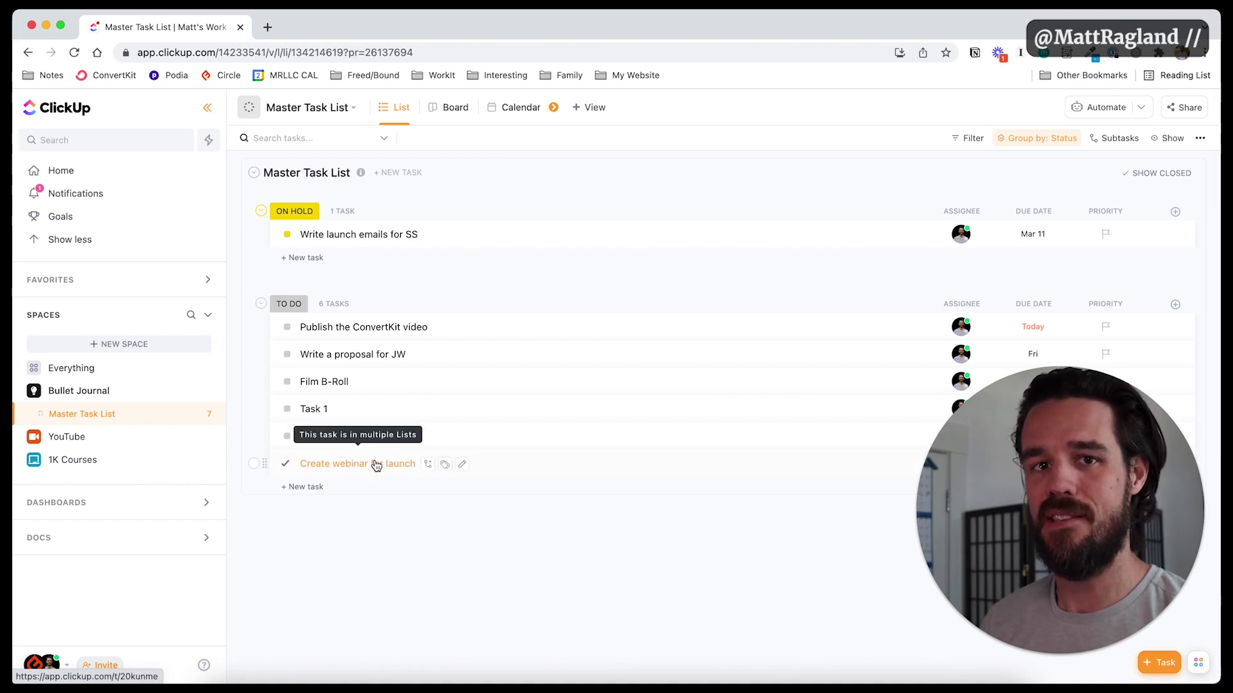
Check off 'Create webinar for launch' in the Master Task List, then go to 1K Courses' Launch list
{"action": "left_click", "coordinate": [301, 555]}
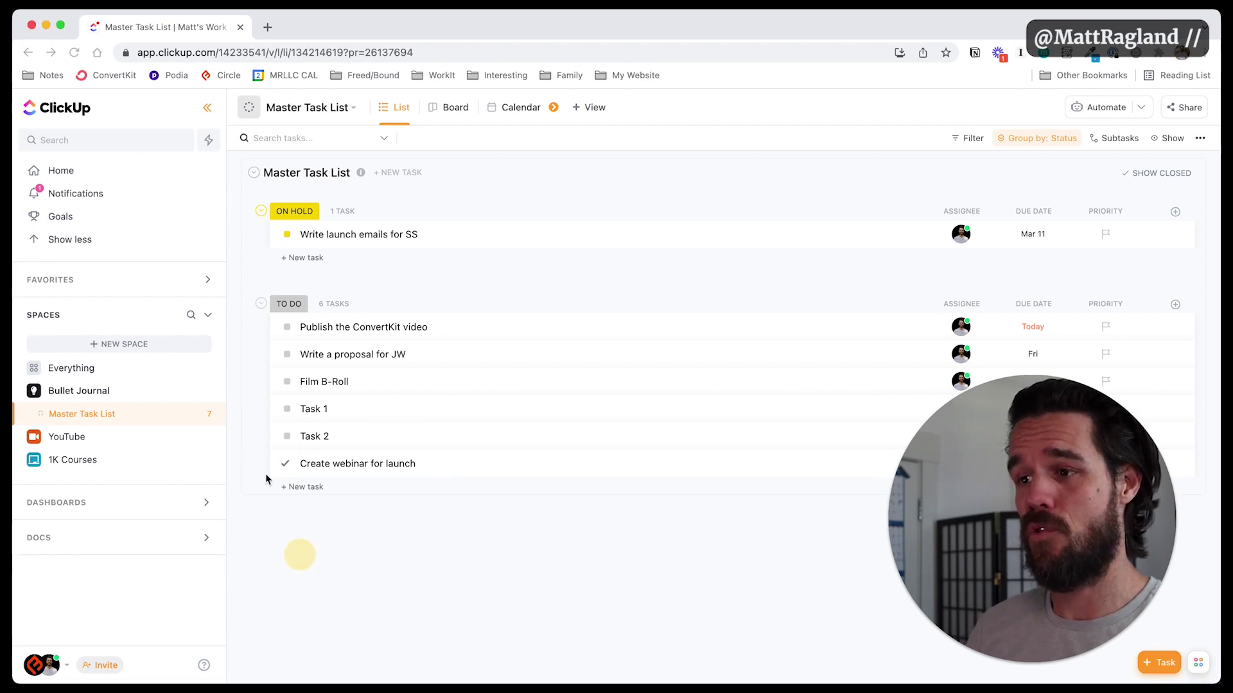
{"action": "left_click", "coordinate": [287, 466]}
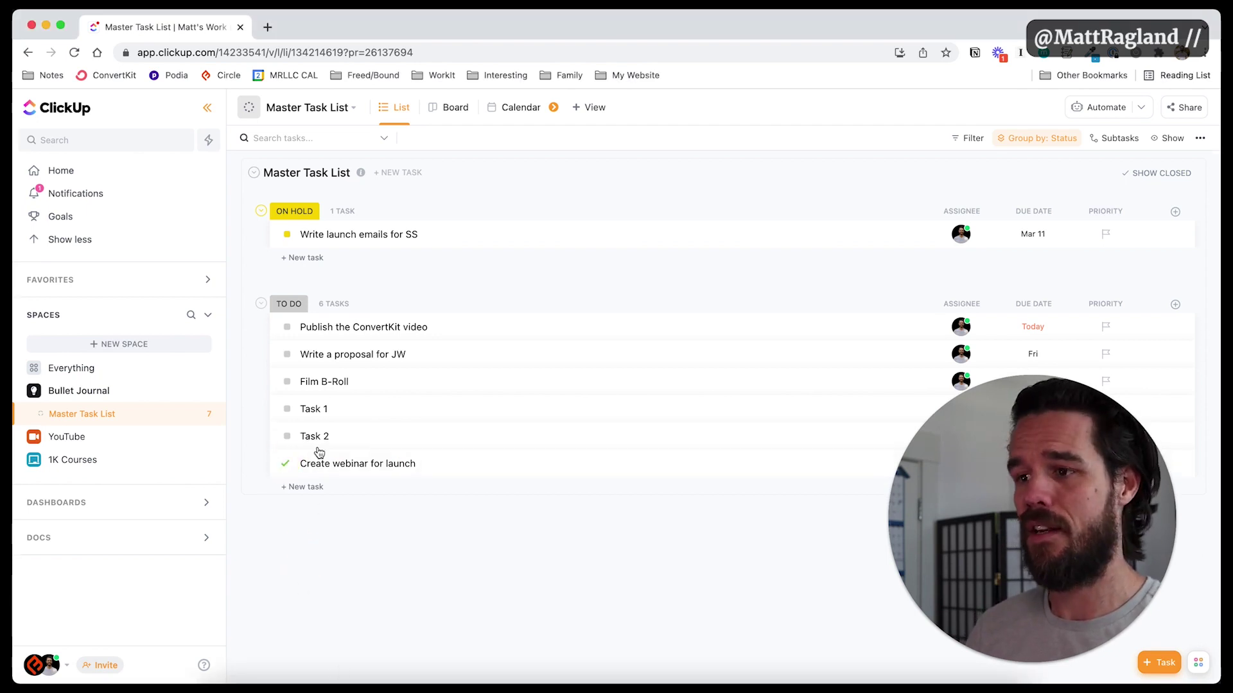
{"action": "left_click", "coordinate": [64, 460]}
{"action": "left_click", "coordinate": [64, 460]}
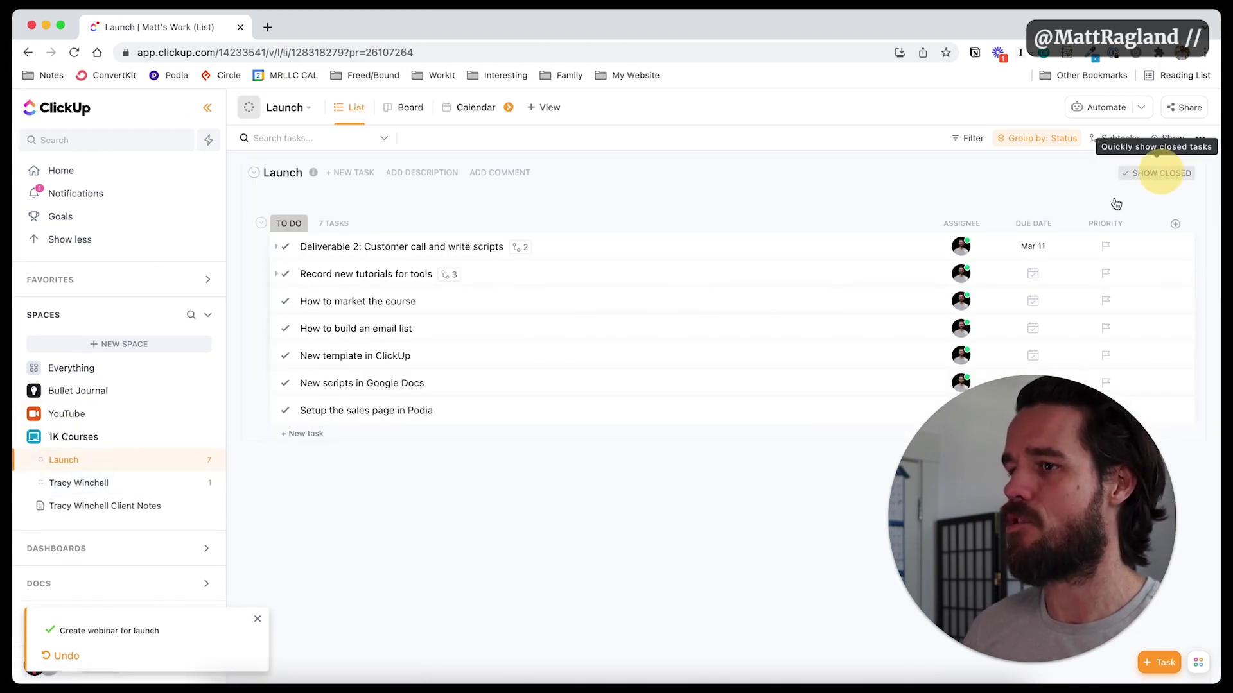
Reveal the Launch list's closed tasks to confirm 'Create webinar for launch' is complete, then hide them
{"action": "left_click", "coordinate": [1161, 173]}
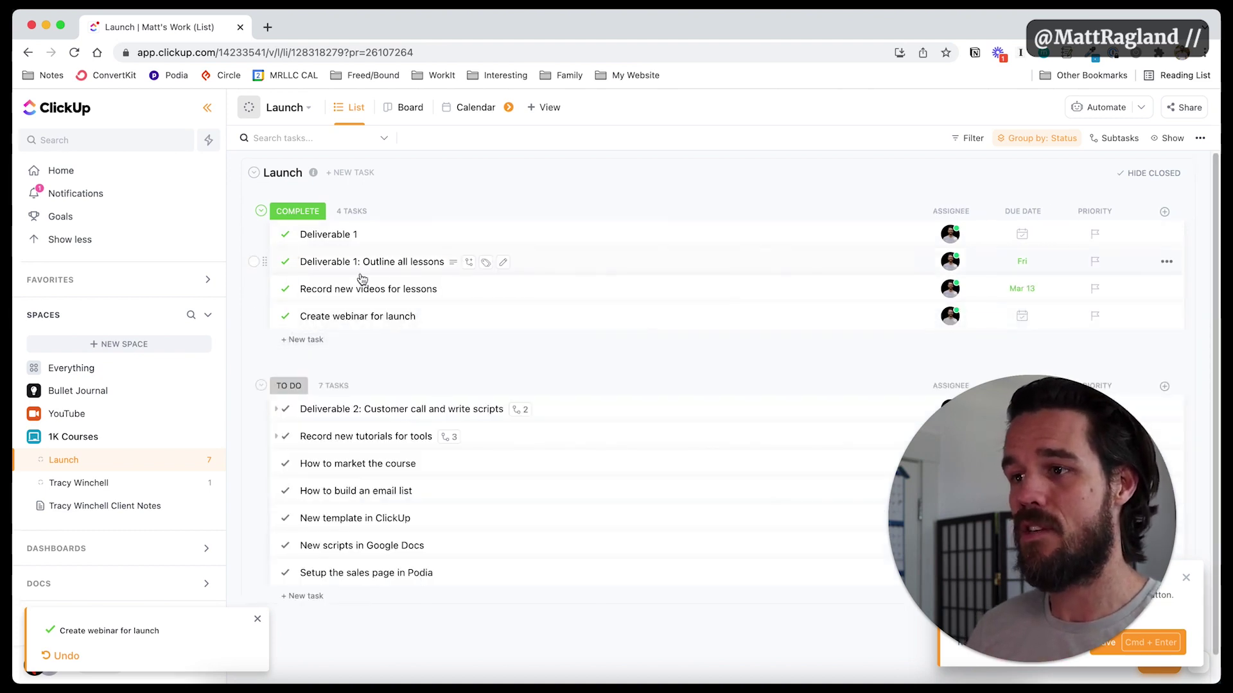
{"action": "left_click", "coordinate": [1167, 174]}
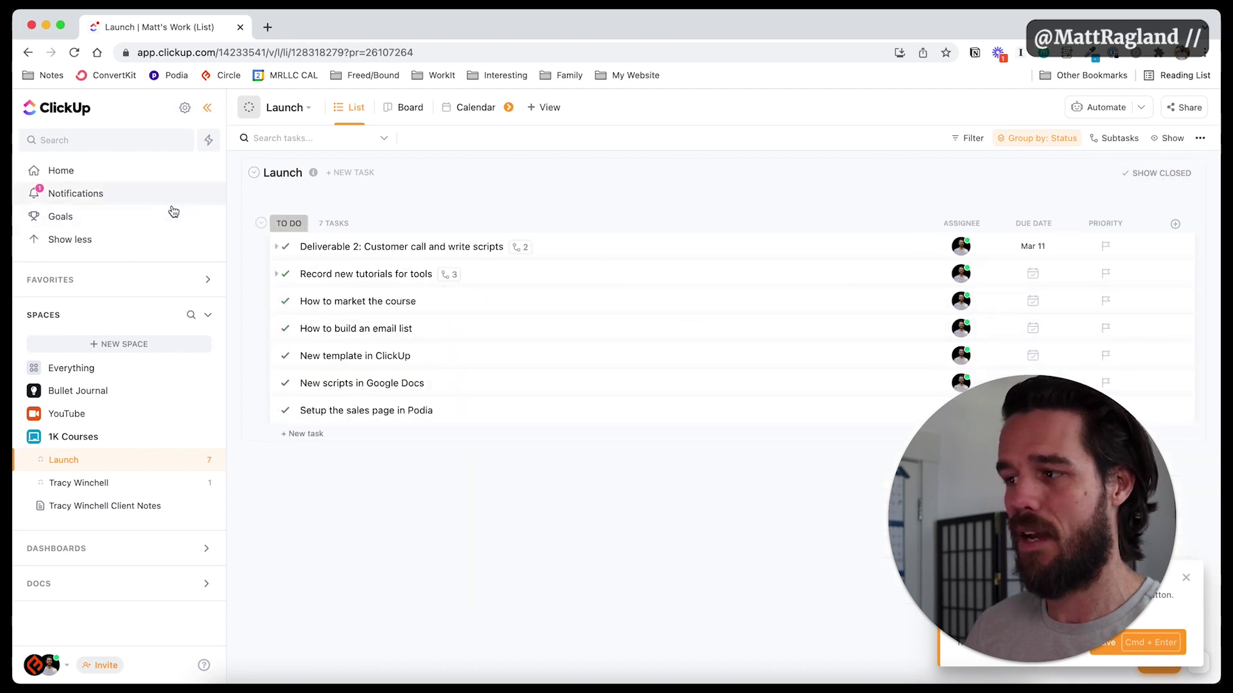
Go back to the Bullet Journal space's Master Task List
{"action": "left_click", "coordinate": [79, 391]}
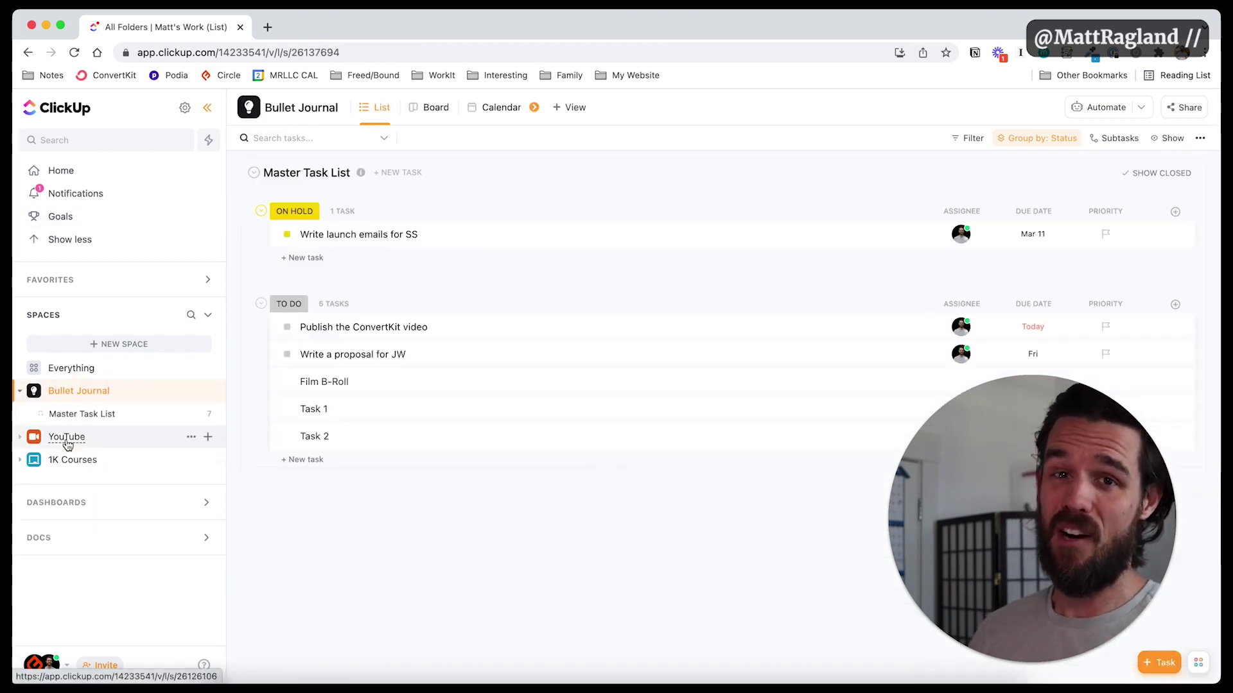